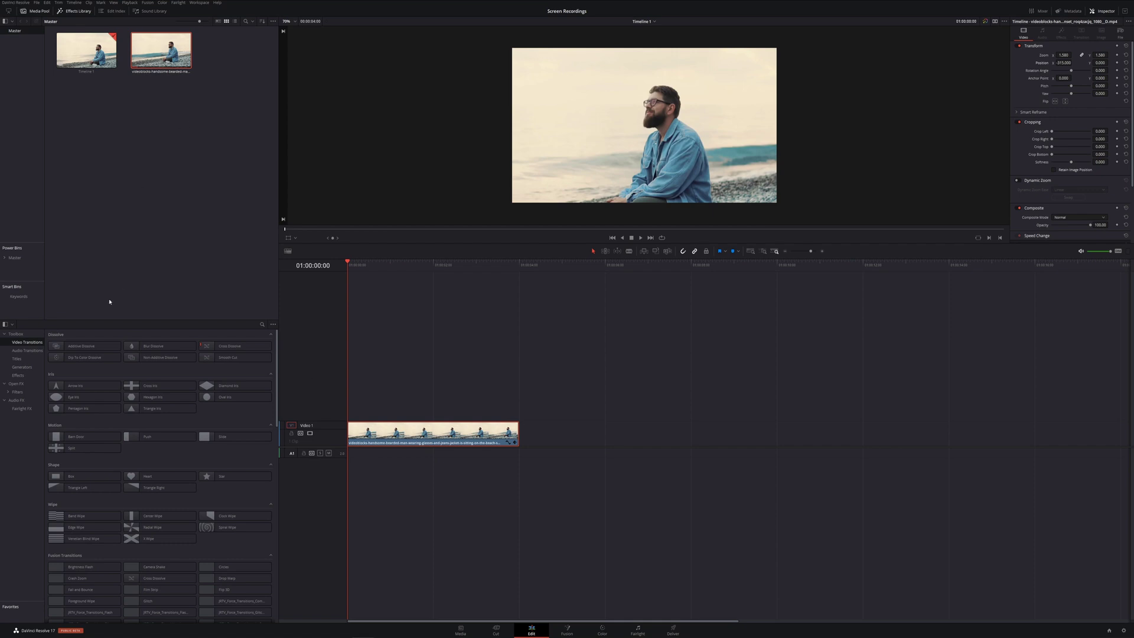
Place a Text title on Video 2 above the beach clip, trim it to 4 seconds, and type 'Resolve 17'.
{"action": "left_click", "coordinate": [33, 359]}
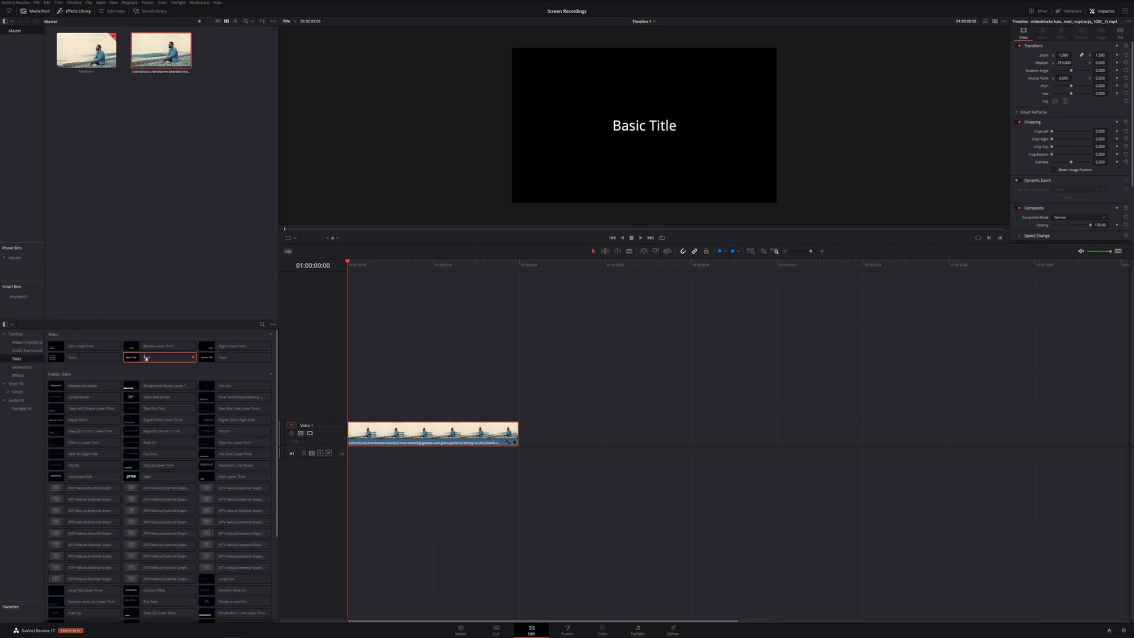
{"action": "left_click_drag", "start_coordinate": [160, 361], "coordinate": [492, 407]}
{"action": "left_click", "coordinate": [551, 409]}
{"action": "left_click_drag", "start_coordinate": [560, 409], "coordinate": [519, 408]}
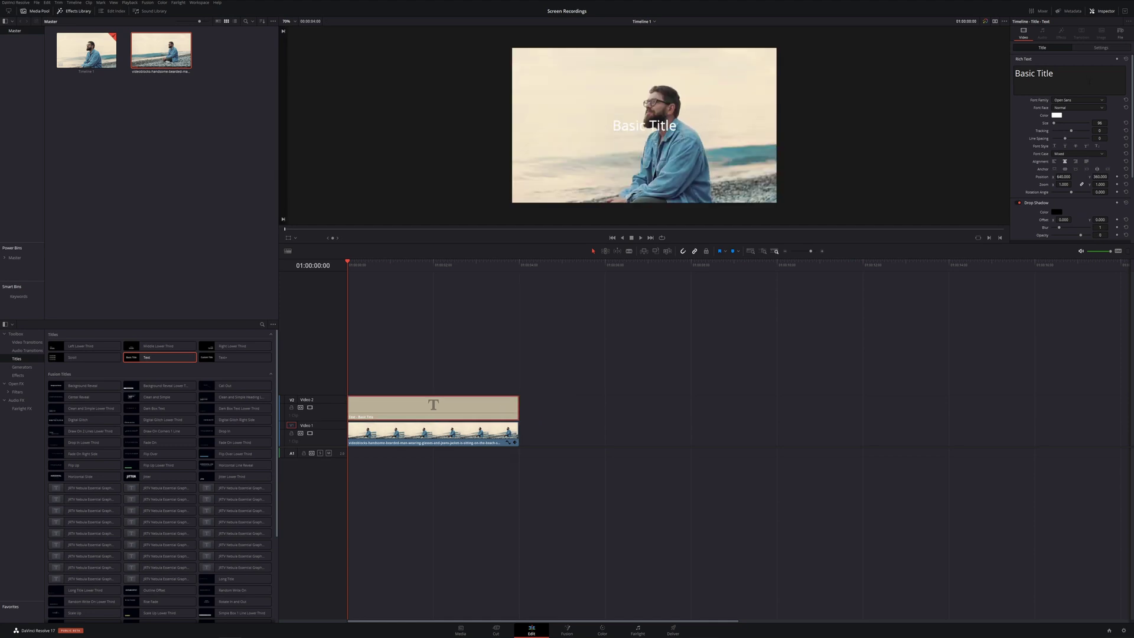
{"action": "type", "text": "Resolve 17"}
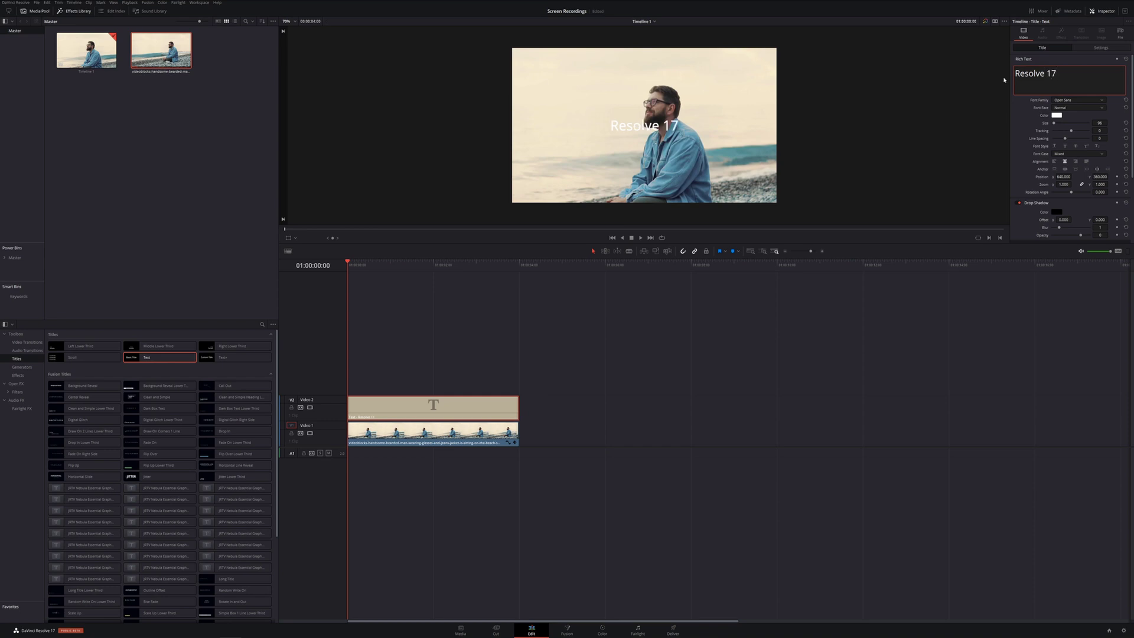
Set the title text size to 313 and its colour to blue, then scrub to preview it.
{"action": "left_click_drag", "start_coordinate": [1054, 122], "coordinate": [1056, 123]}
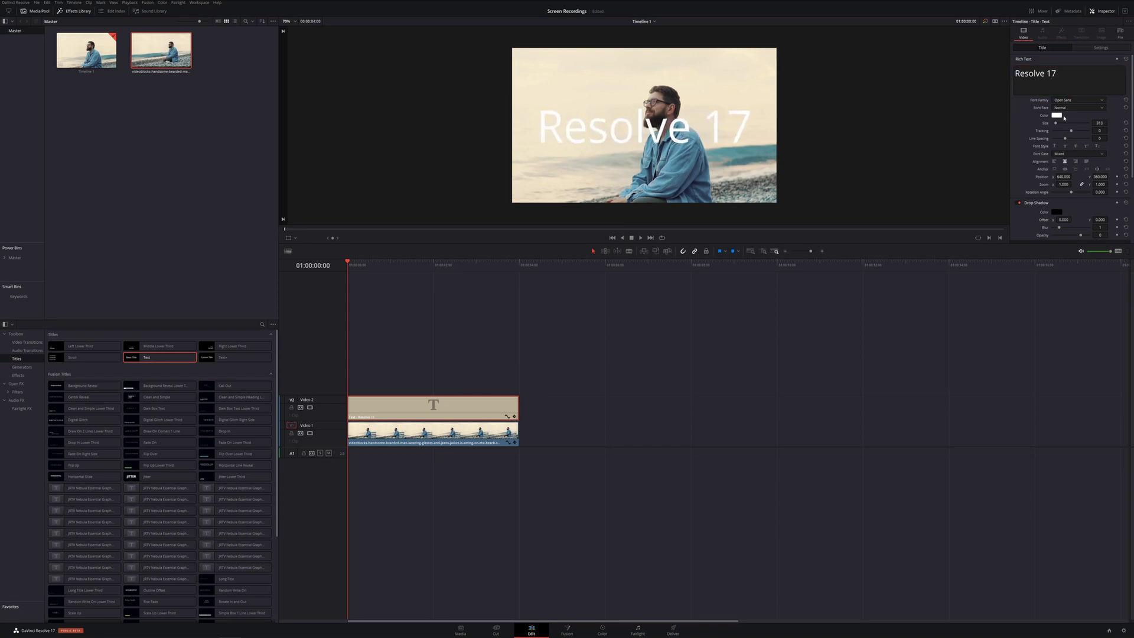
{"action": "left_click", "coordinate": [1057, 115]}
{"action": "left_click", "coordinate": [579, 299]}
{"action": "left_click", "coordinate": [592, 269]}
{"action": "mouse_move", "coordinate": [591, 269]}
{"action": "left_mouse_down"}
{"action": "mouse_move", "coordinate": [569, 257]}
{"action": "mouse_move", "coordinate": [581, 258]}
{"action": "left_mouse_up"}
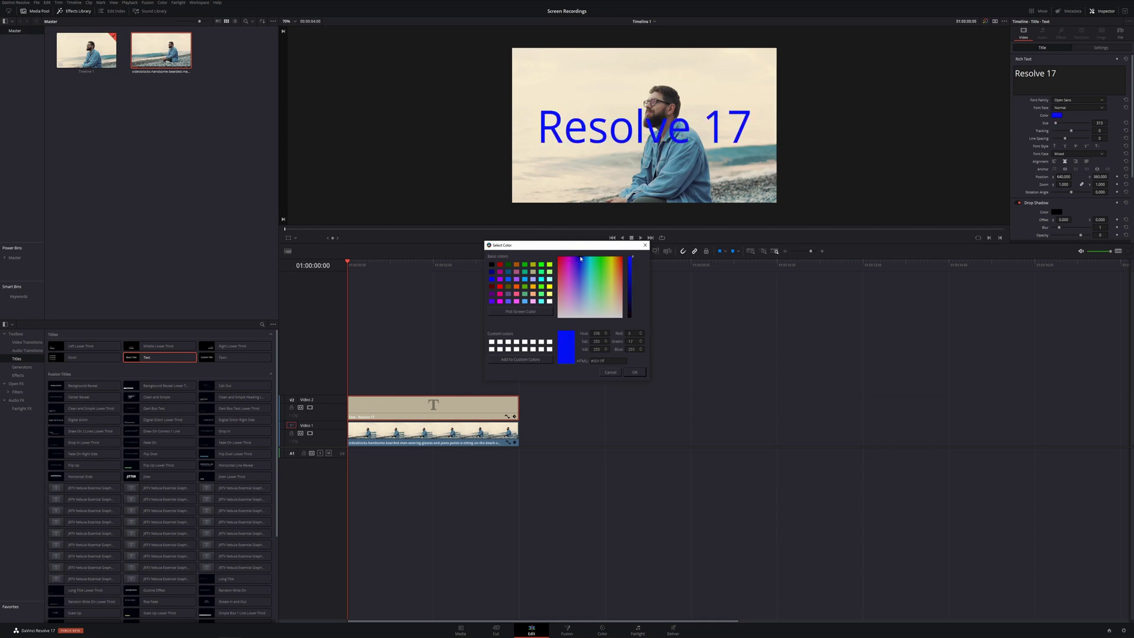
{"action": "left_click", "coordinate": [635, 373]}
{"action": "left_click_drag", "start_coordinate": [378, 266], "coordinate": [479, 284]}
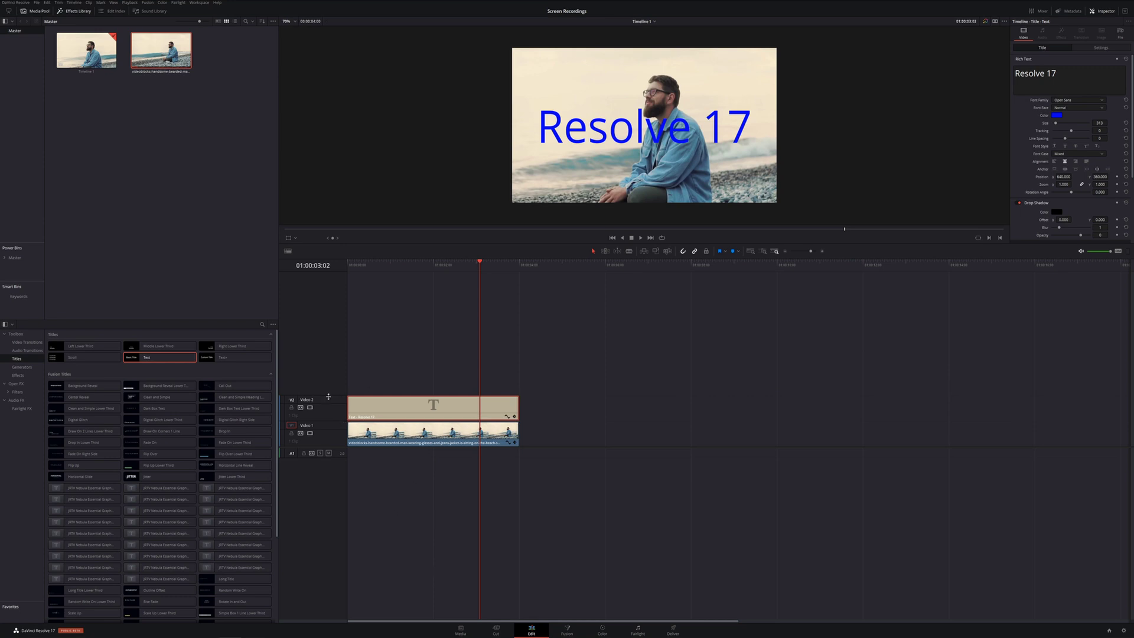
Disable the Video 2 title track and open the beach clip on the Color page at its first frame.
{"action": "left_click", "coordinate": [309, 407]}
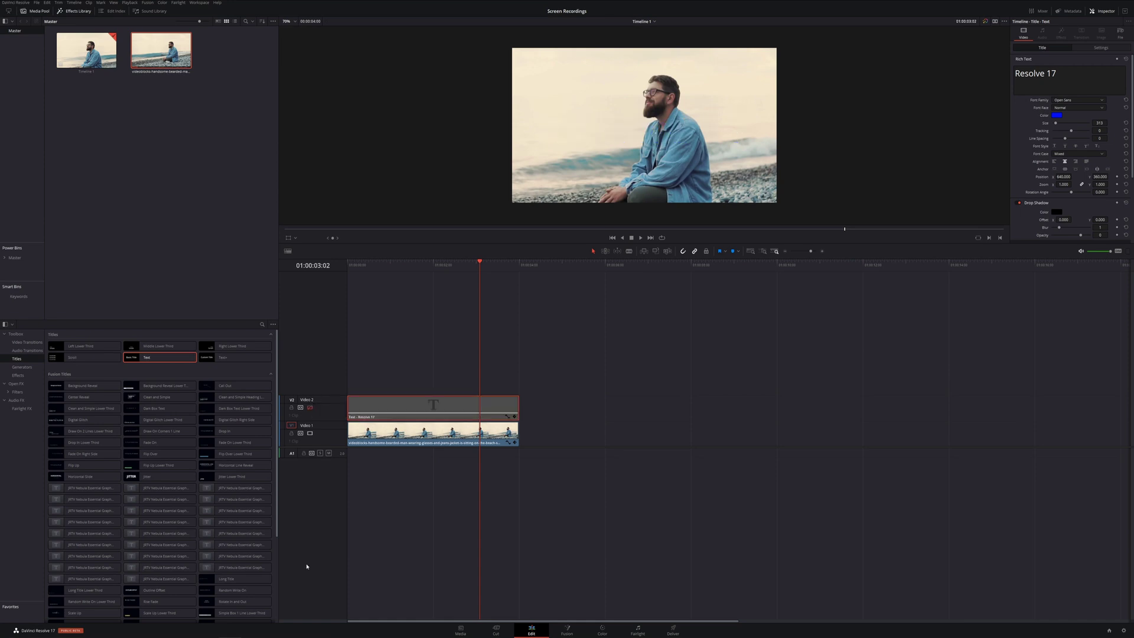
{"action": "left_click", "coordinate": [407, 267]}
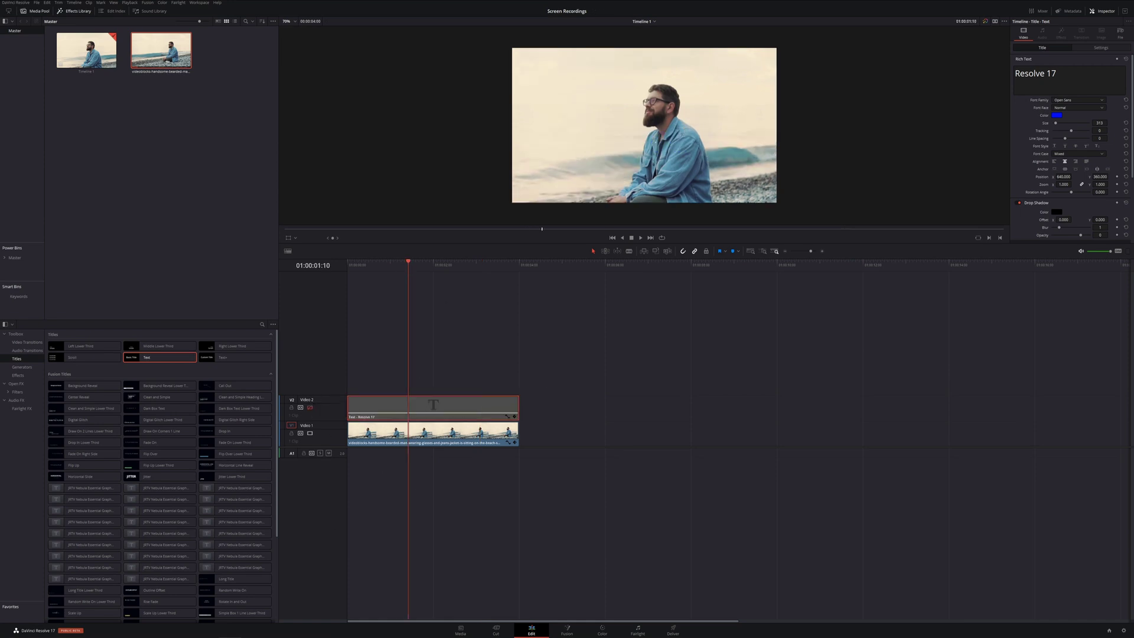
{"action": "left_click", "coordinate": [602, 631]}
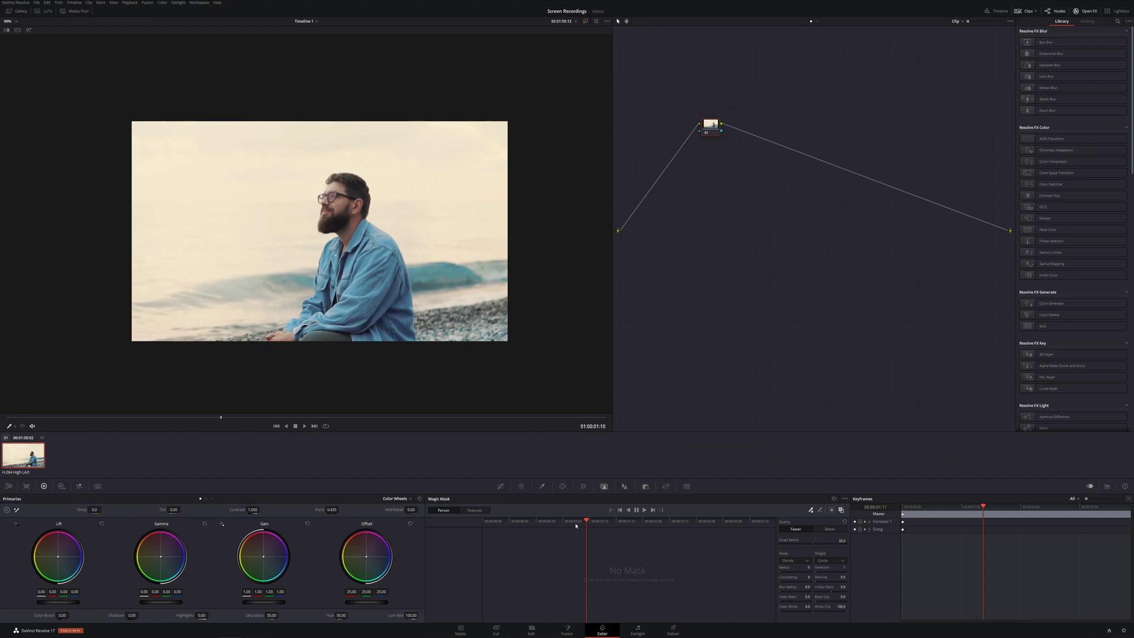
{"action": "key", "text": "Home"}
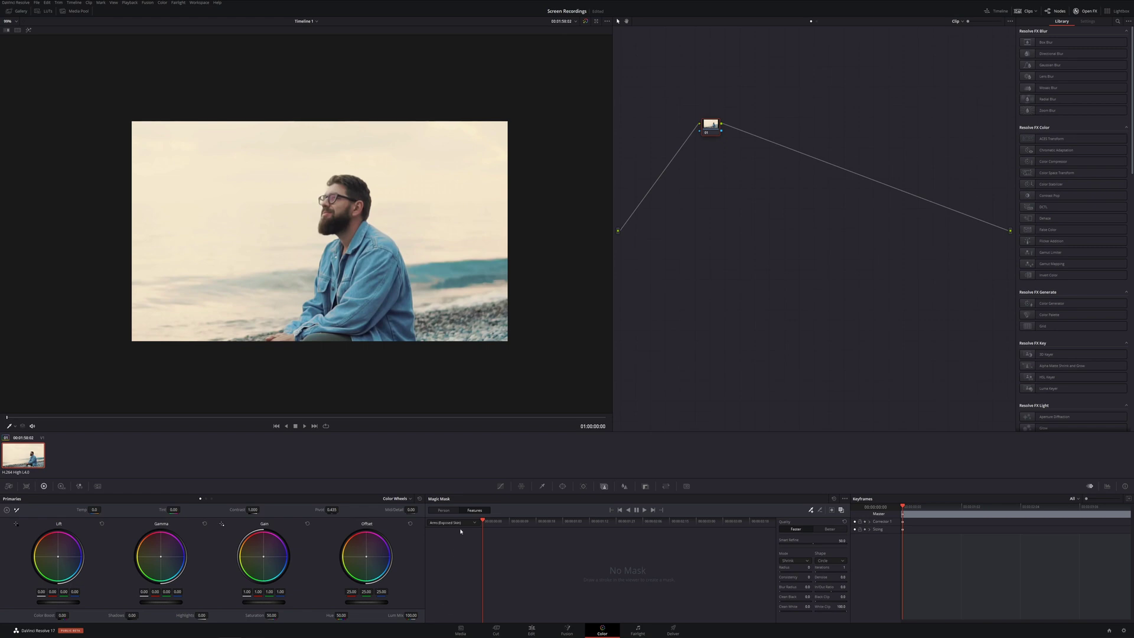
Switch the Magic Mask mode from Features to Person.
{"action": "left_click", "coordinate": [461, 523]}
{"action": "left_click", "coordinate": [440, 511]}
Draw a Person mask stroke on the man's jacket, set quality to Better, and zoom in on his torso.
{"action": "left_click_drag", "start_coordinate": [342, 307], "coordinate": [339, 320]}
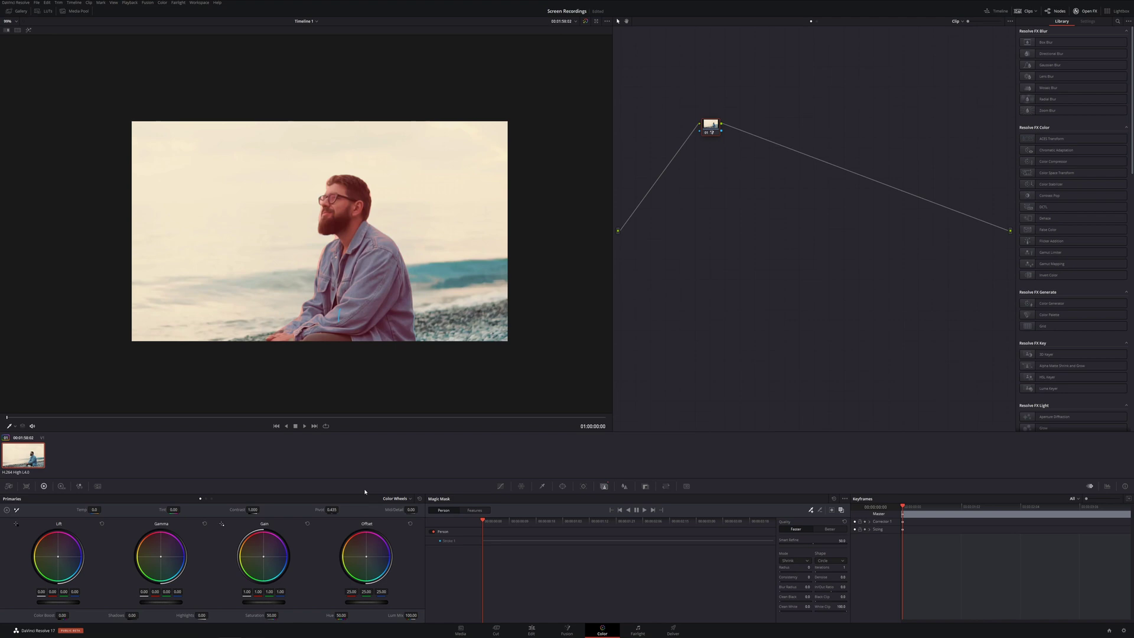
{"action": "left_click", "coordinate": [828, 530]}
{"action": "scroll", "coordinate": [380, 266], "scroll_direction": "up", "scroll_amount": 5}
{"action": "mouse_move", "coordinate": [380, 385]}
{"action": "left_mouse_down"}
{"action": "mouse_move", "coordinate": [313, 283]}
{"action": "mouse_move", "coordinate": [288, 270]}
{"action": "left_mouse_up"}
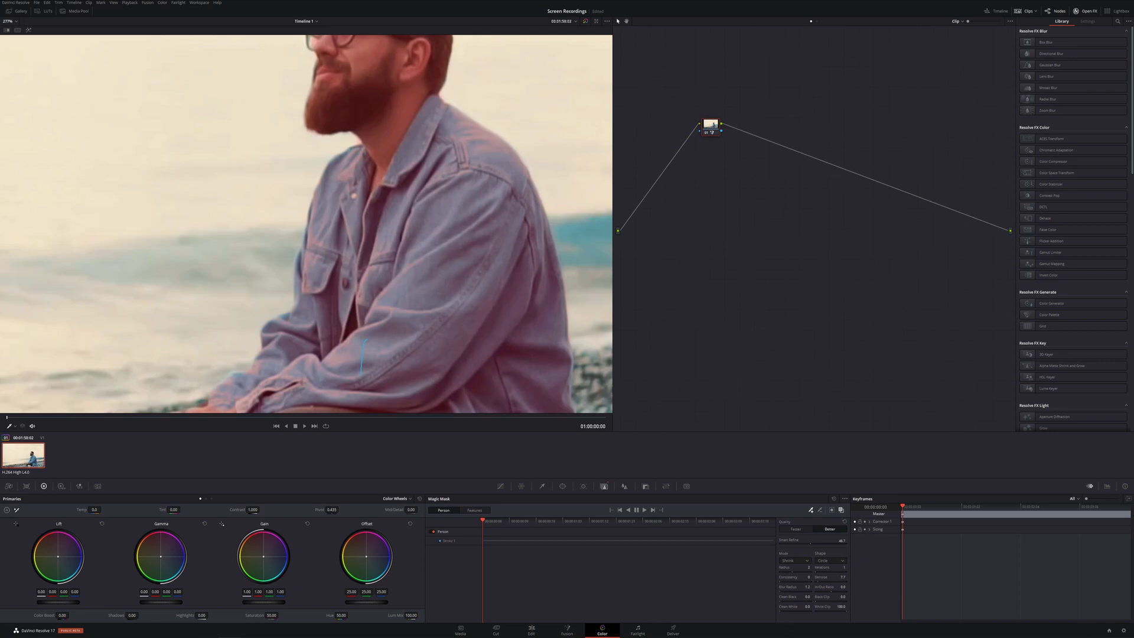
Zoom in on the man's face and add a mask stroke over his glasses.
{"action": "scroll", "coordinate": [470, 364], "scroll_direction": "down", "scroll_amount": 4}
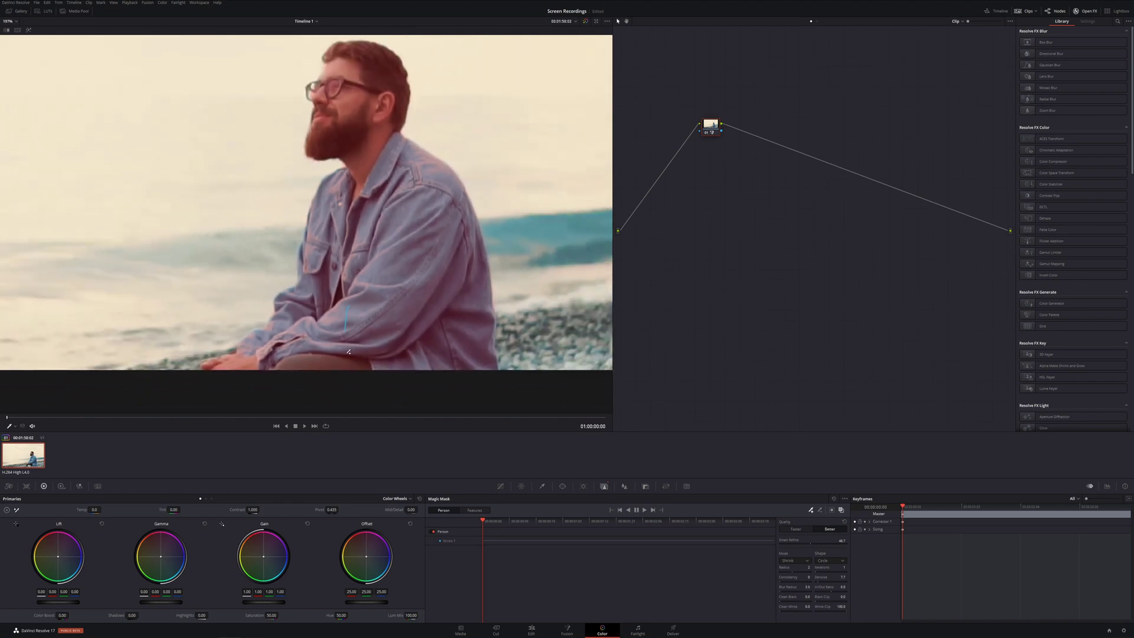
{"action": "scroll", "coordinate": [349, 351], "scroll_direction": "up", "scroll_amount": 3}
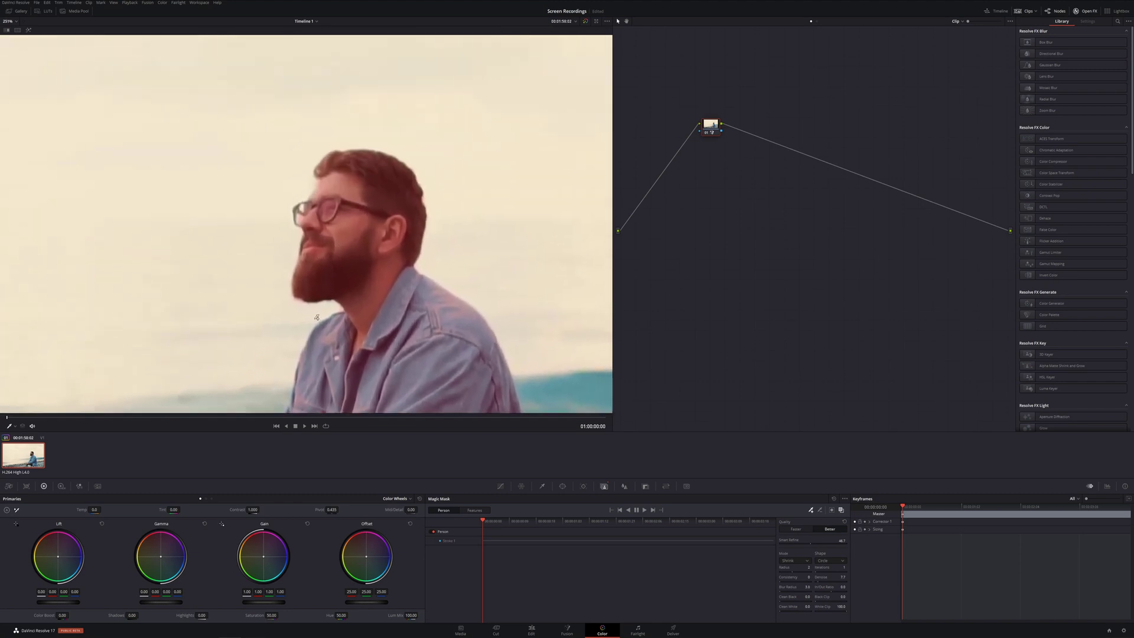
{"action": "scroll", "coordinate": [314, 338], "scroll_direction": "up", "scroll_amount": 6}
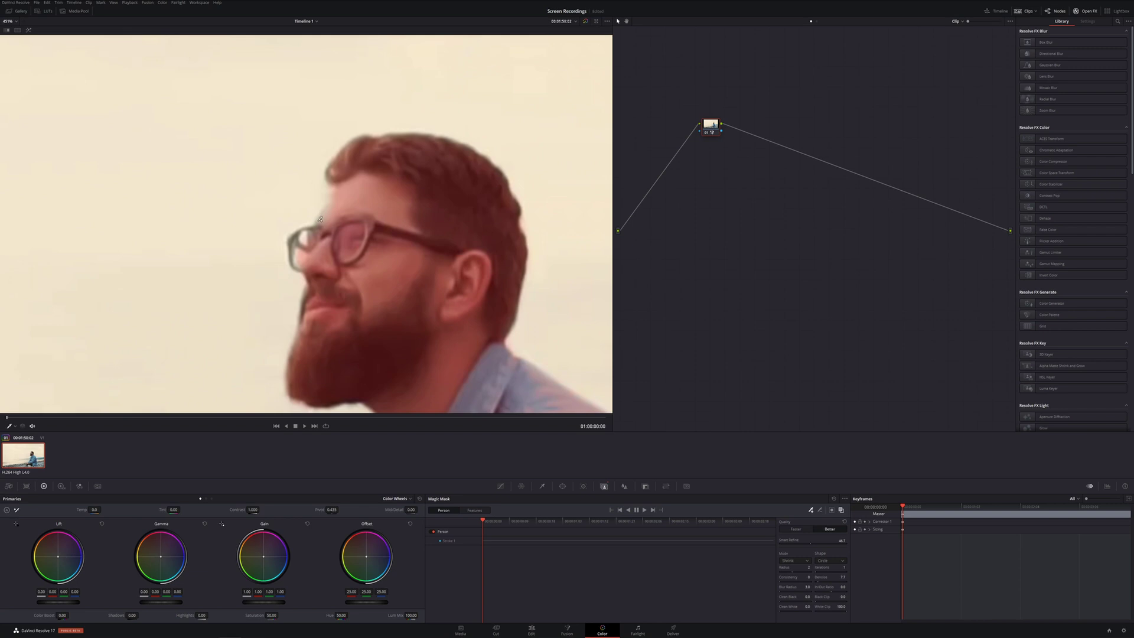
{"action": "left_click_drag", "start_coordinate": [321, 222], "coordinate": [325, 218]}
{"action": "scroll", "coordinate": [316, 267], "scroll_direction": "down", "scroll_amount": 10}
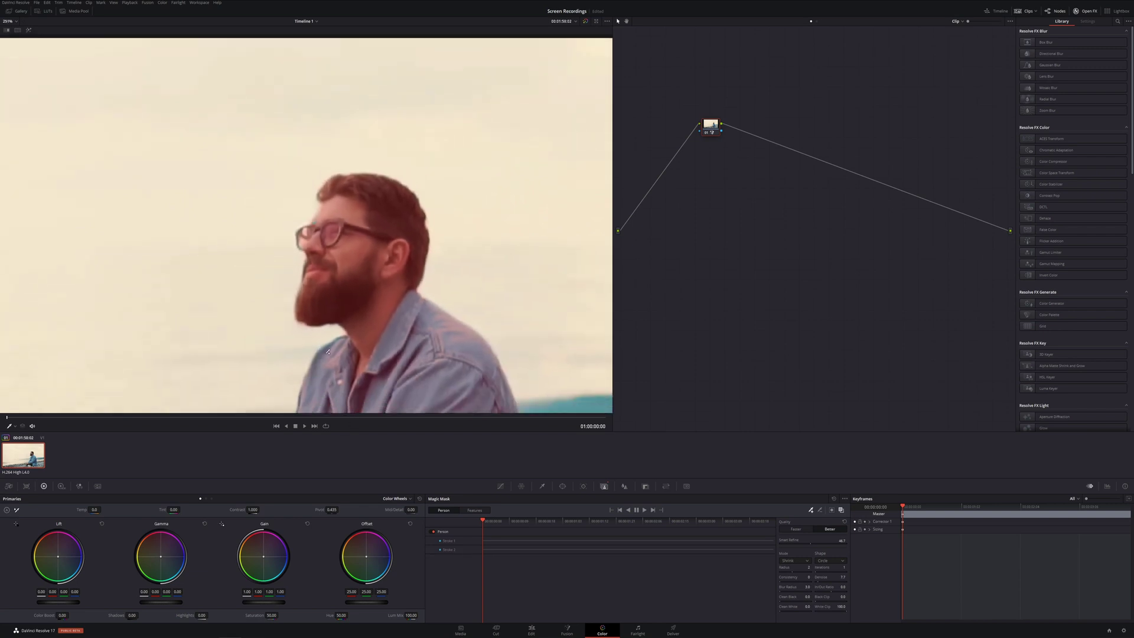
{"action": "scroll", "coordinate": [400, 350], "scroll_direction": "down", "scroll_amount": 4}
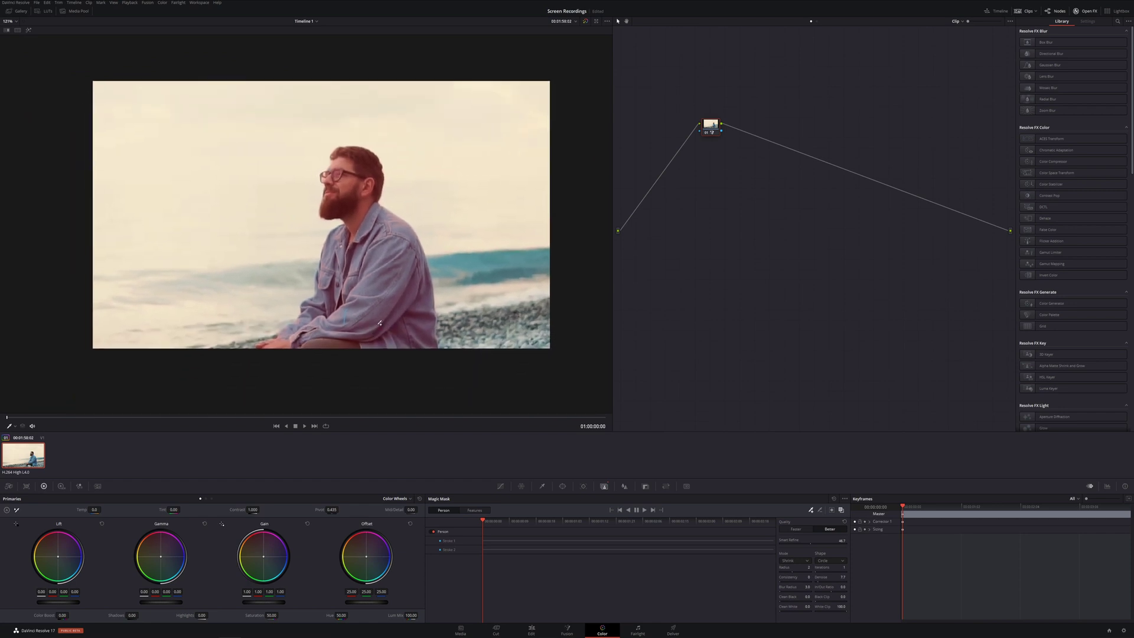
{"action": "scroll", "coordinate": [309, 324], "scroll_direction": "up", "scroll_amount": 4}
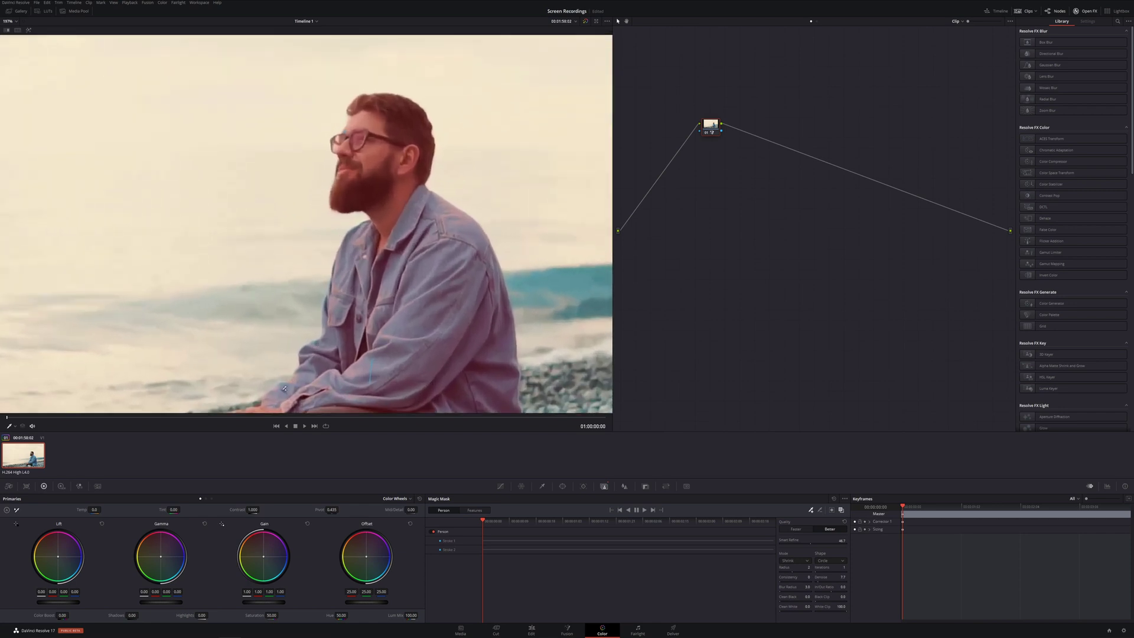
{"action": "scroll", "coordinate": [392, 326], "scroll_direction": "down", "scroll_amount": 3}
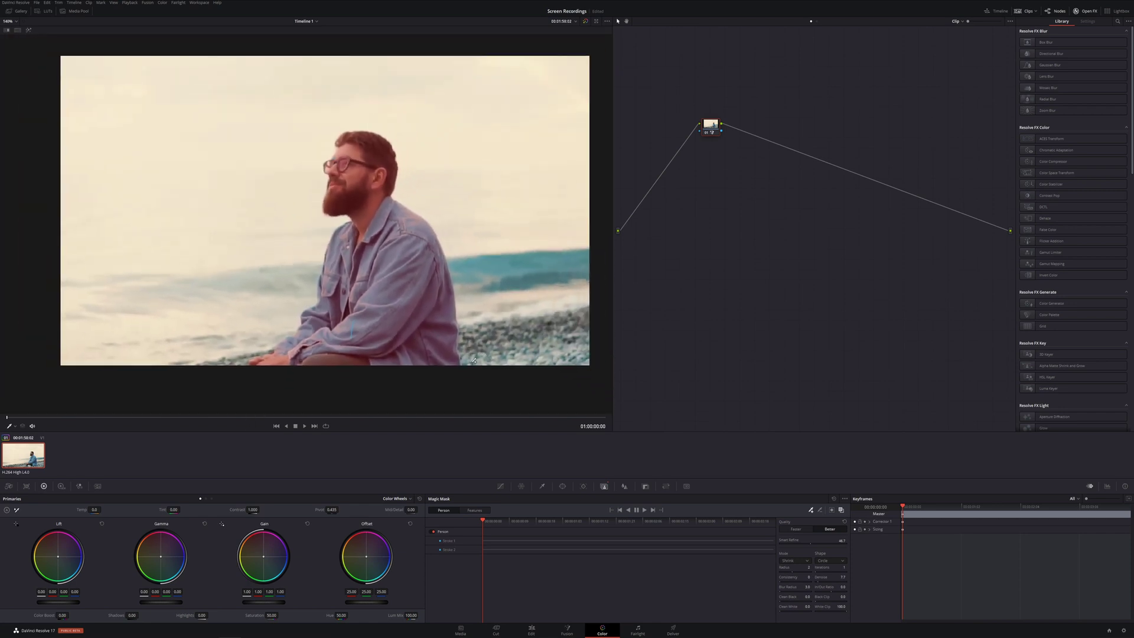
{"action": "scroll", "coordinate": [478, 351], "scroll_direction": "up", "scroll_amount": 5}
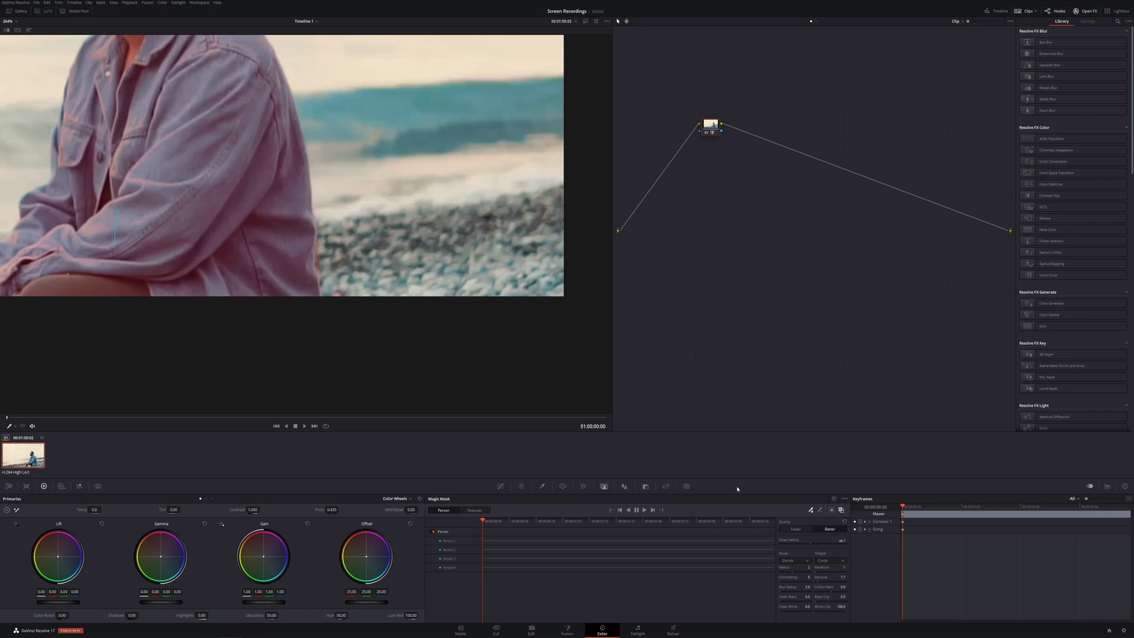
Draw a subtractive mask stroke on an area beside the man.
{"action": "left_click", "coordinate": [821, 514]}
{"action": "left_click_drag", "start_coordinate": [338, 276], "coordinate": [342, 294]}
{"action": "scroll", "coordinate": [155, 234], "scroll_direction": "down", "scroll_amount": 3}
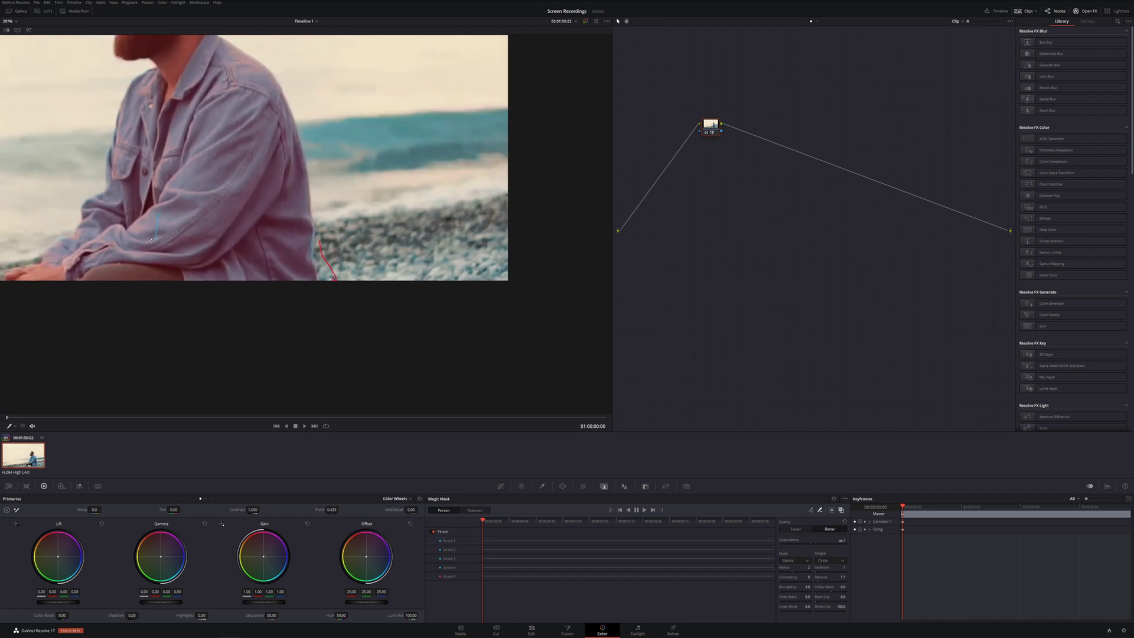
Delete Strokes 5, 4 and 3, then inspect the remaining mask around the man's head.
{"action": "right_click", "coordinate": [450, 578]}
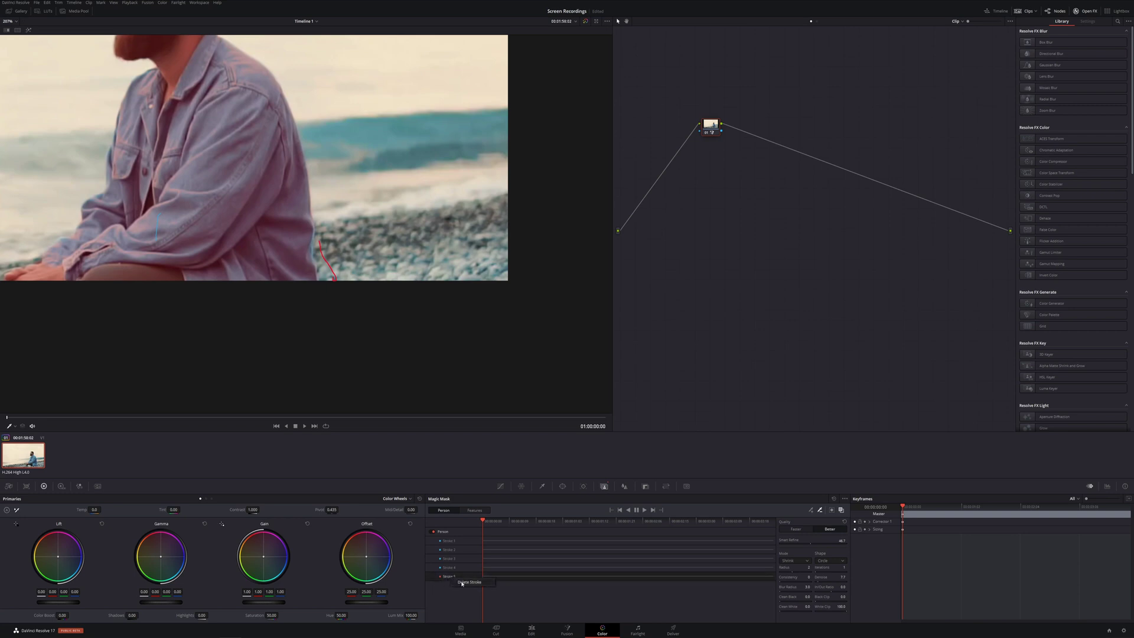
{"action": "left_click", "coordinate": [469, 582]}
{"action": "right_click", "coordinate": [454, 568]}
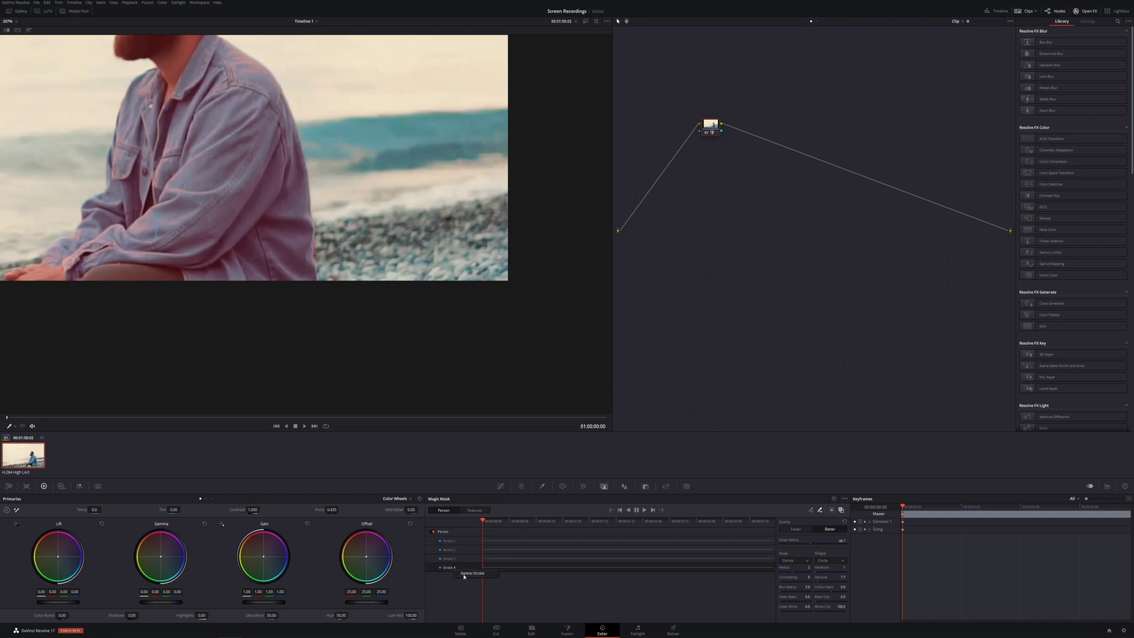
{"action": "left_click", "coordinate": [470, 573]}
{"action": "right_click", "coordinate": [451, 559]}
{"action": "left_click", "coordinate": [468, 564]}
{"action": "scroll", "coordinate": [225, 217], "scroll_direction": "down", "scroll_amount": 2}
{"action": "left_click_drag", "start_coordinate": [225, 217], "coordinate": [250, 300]}
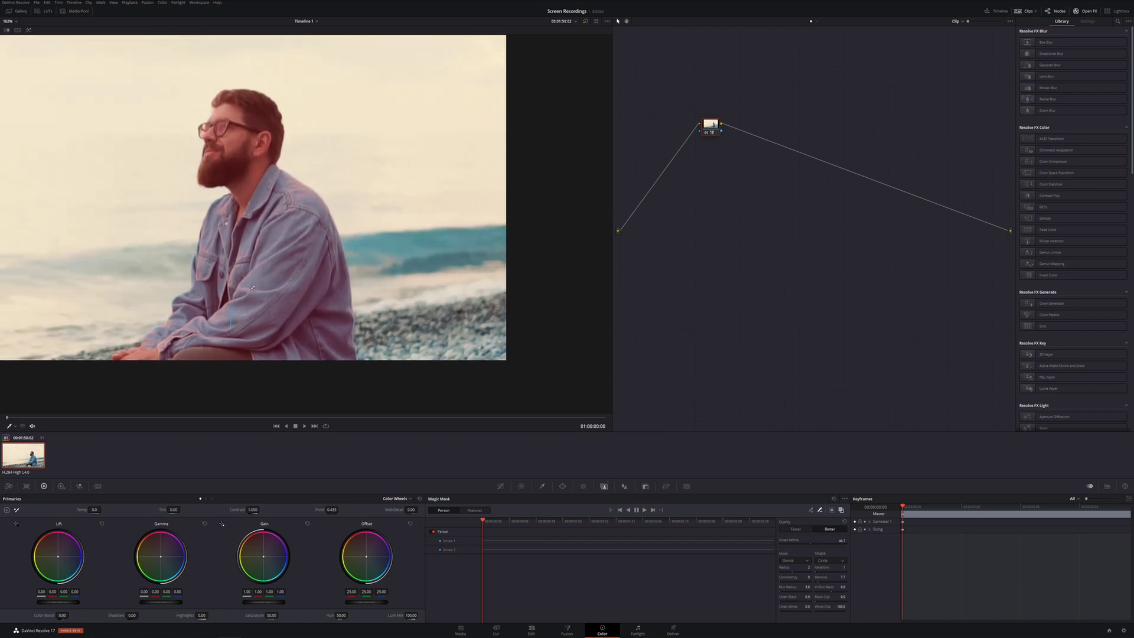
{"action": "scroll", "coordinate": [314, 381], "scroll_direction": "down", "scroll_amount": 2}
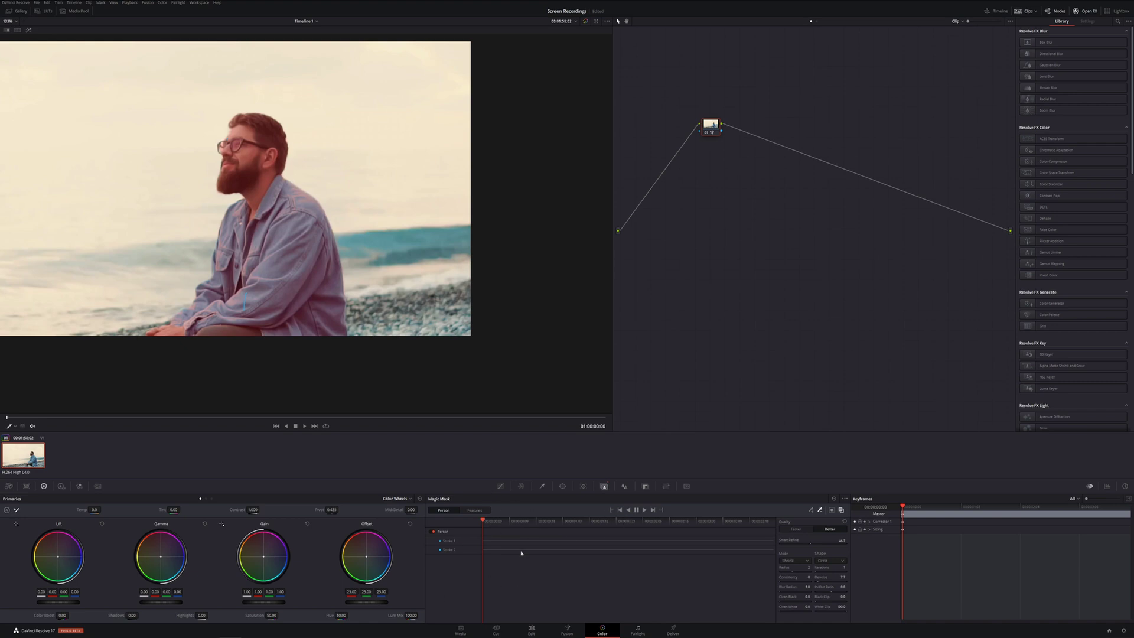
Track the person mask forward through the clip and scrub to check it.
{"action": "left_click", "coordinate": [645, 512]}
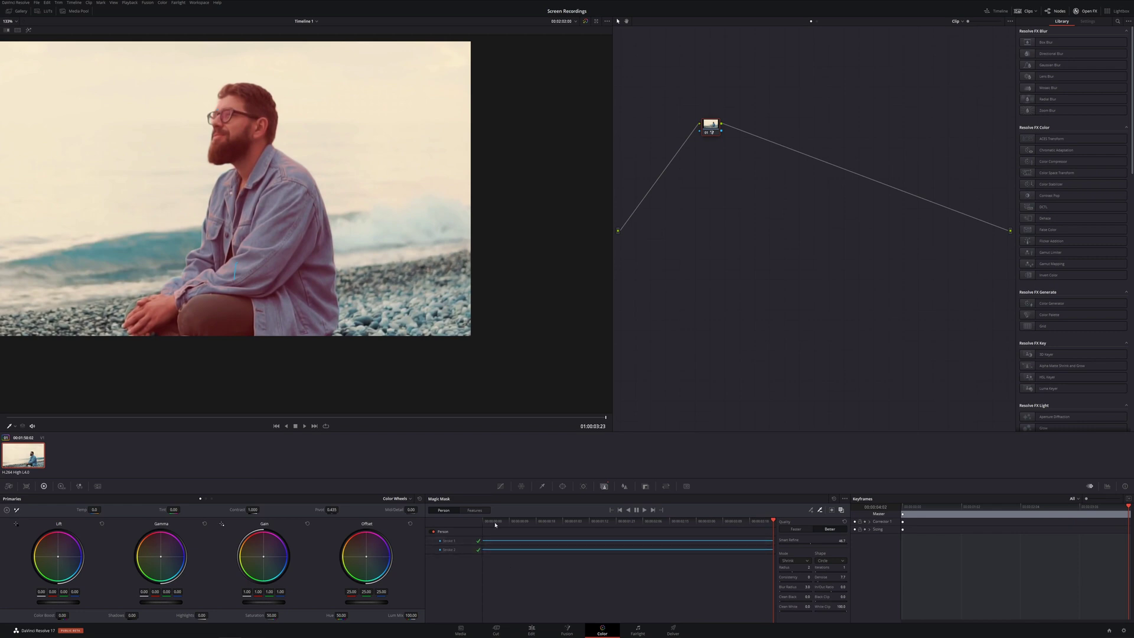
{"action": "left_click_drag", "start_coordinate": [492, 524], "coordinate": [577, 522]}
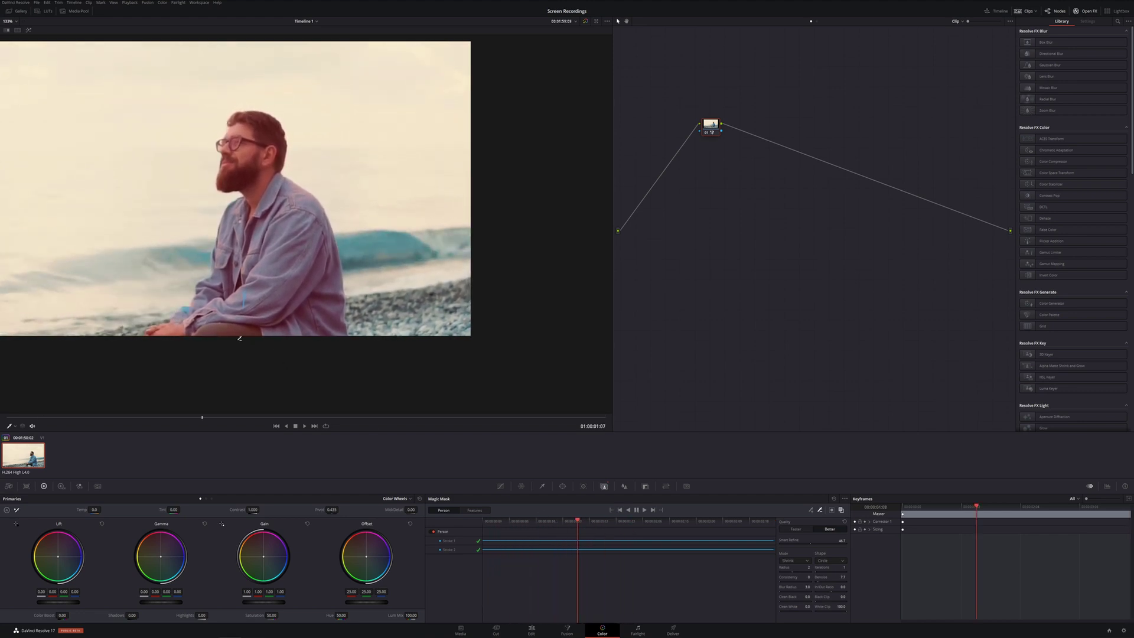
{"action": "scroll", "coordinate": [268, 218], "scroll_direction": "up", "scroll_amount": 3}
{"action": "scroll", "coordinate": [268, 217], "scroll_direction": "up", "scroll_amount": 2}
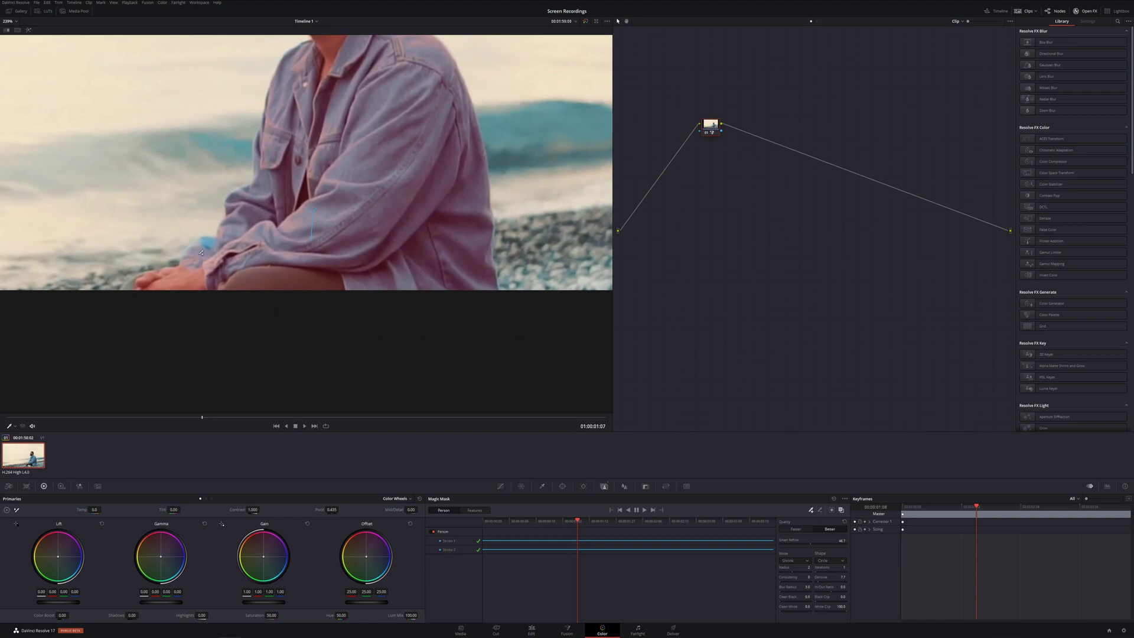
Add a stroke on the man's arm and track it both forward and backward.
{"action": "left_click_drag", "start_coordinate": [199, 250], "coordinate": [202, 246]}
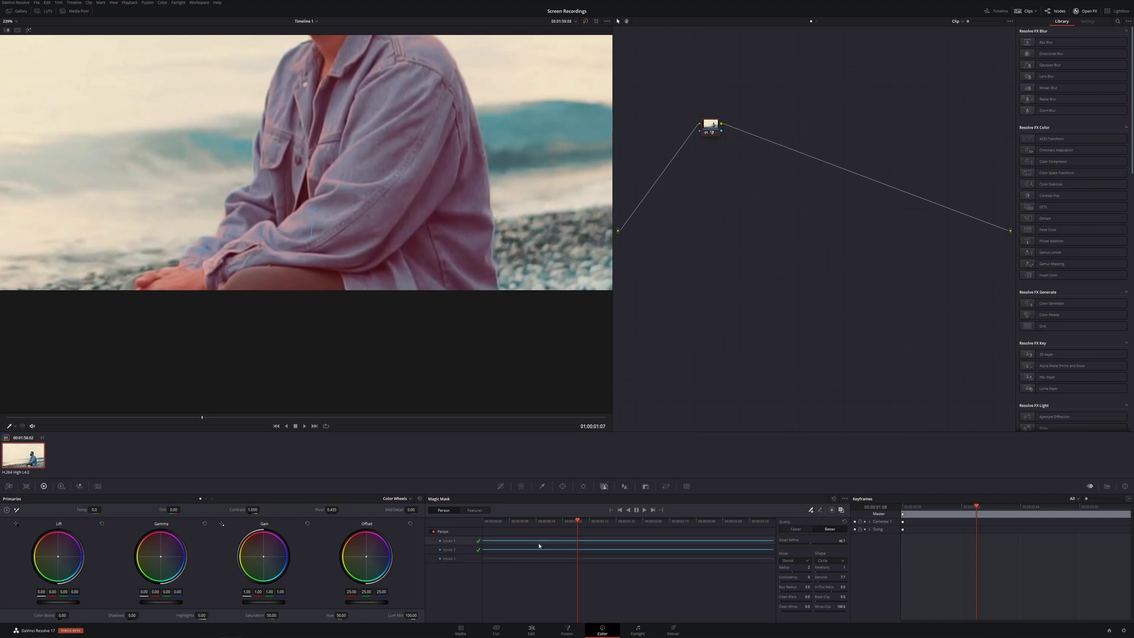
{"action": "left_click", "coordinate": [644, 512]}
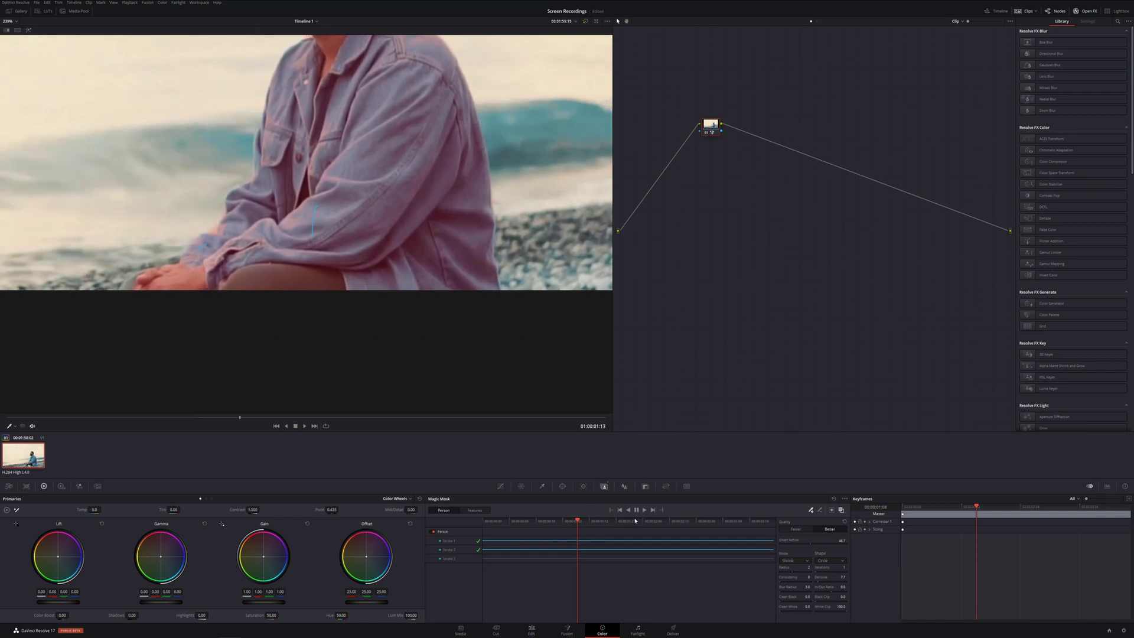
{"action": "left_click", "coordinate": [578, 522]}
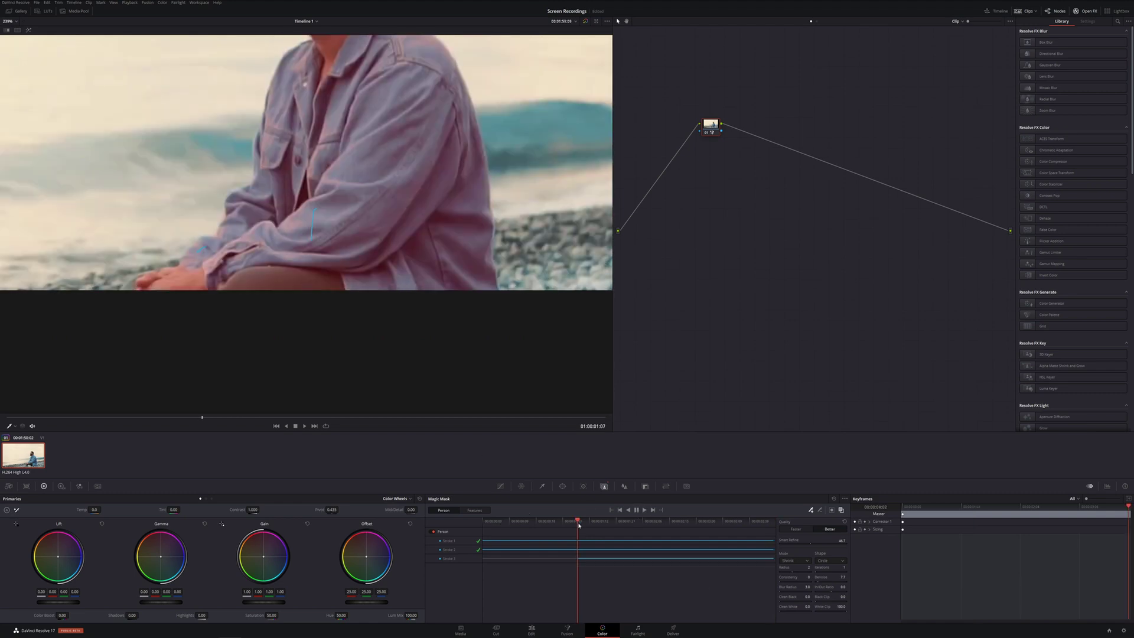
{"action": "left_click", "coordinate": [629, 511]}
Add an alpha output to the node graph so the man's mask drives the clip's alpha.
{"action": "scroll", "coordinate": [341, 160], "scroll_direction": "down", "scroll_amount": 3}
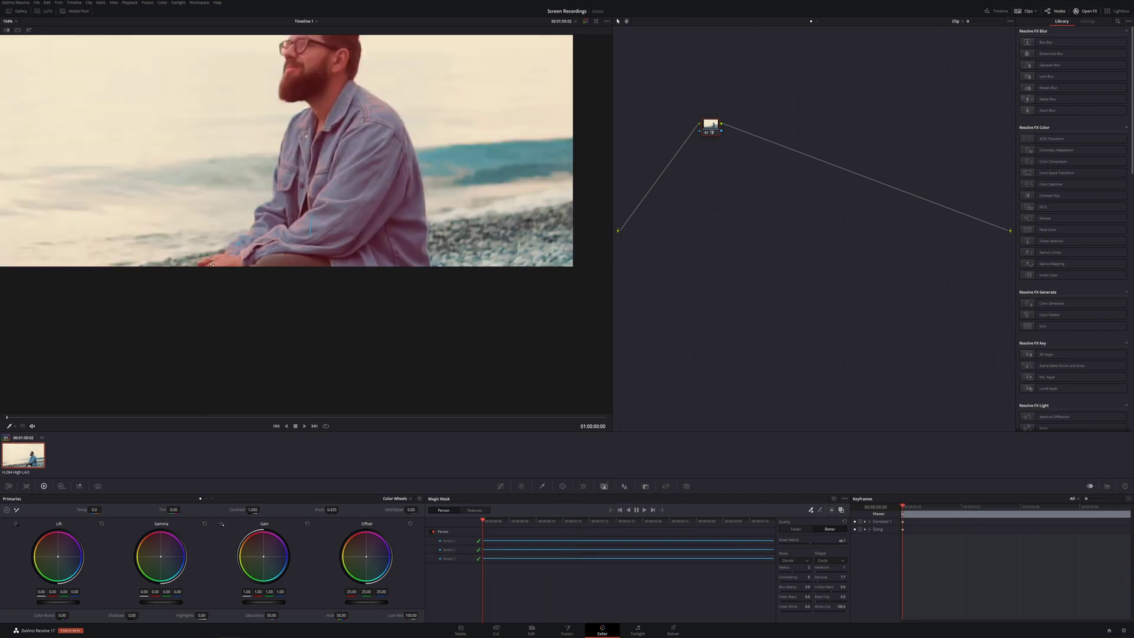
{"action": "scroll", "coordinate": [230, 258], "scroll_direction": "up", "scroll_amount": 2}
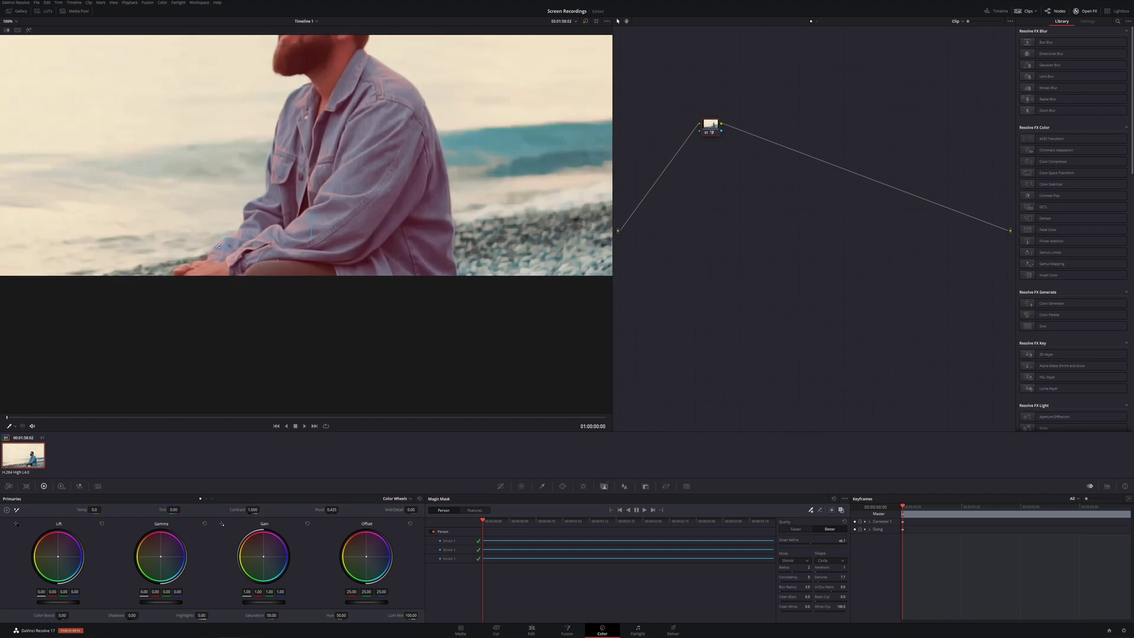
{"action": "scroll", "coordinate": [305, 217], "scroll_direction": "up", "scroll_amount": 1}
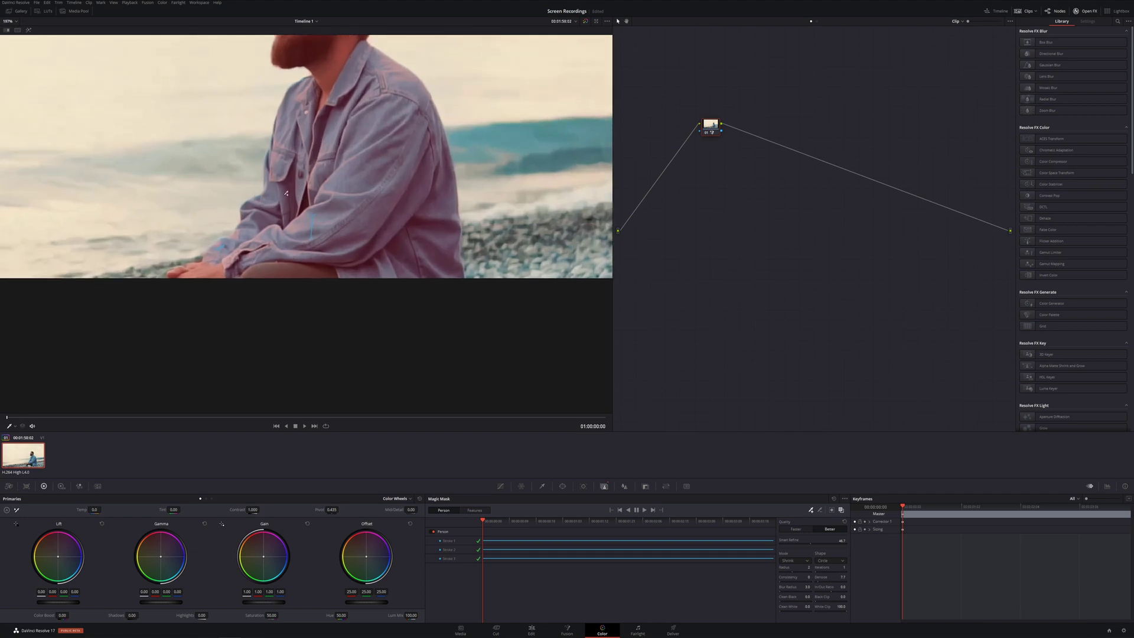
{"action": "scroll", "coordinate": [334, 125], "scroll_direction": "down", "scroll_amount": 4}
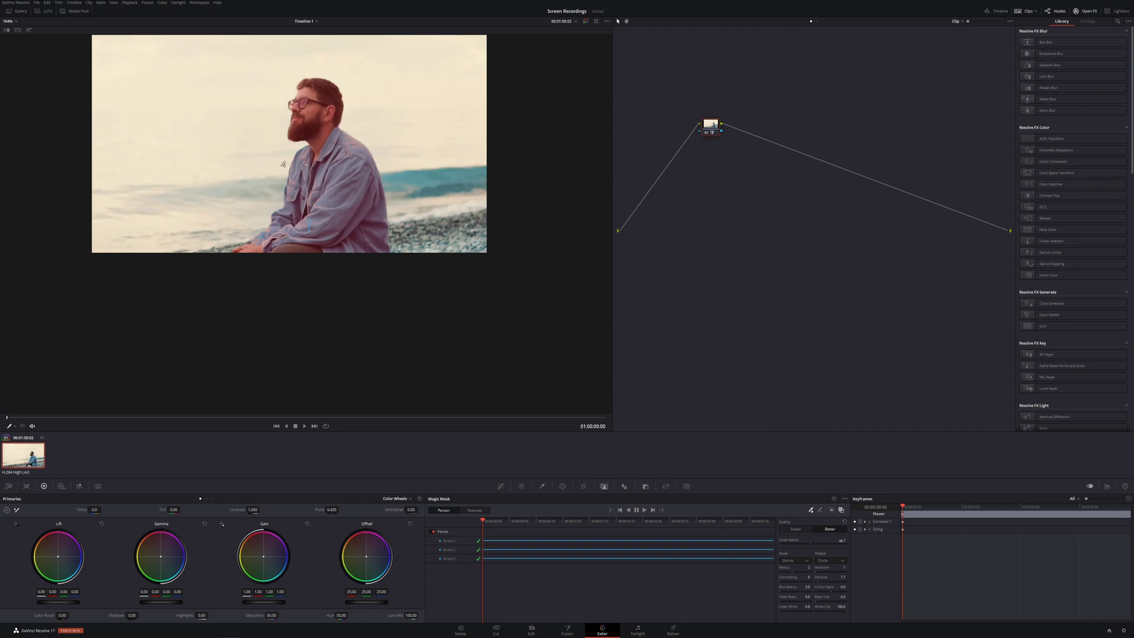
{"action": "right_click", "coordinate": [756, 210]}
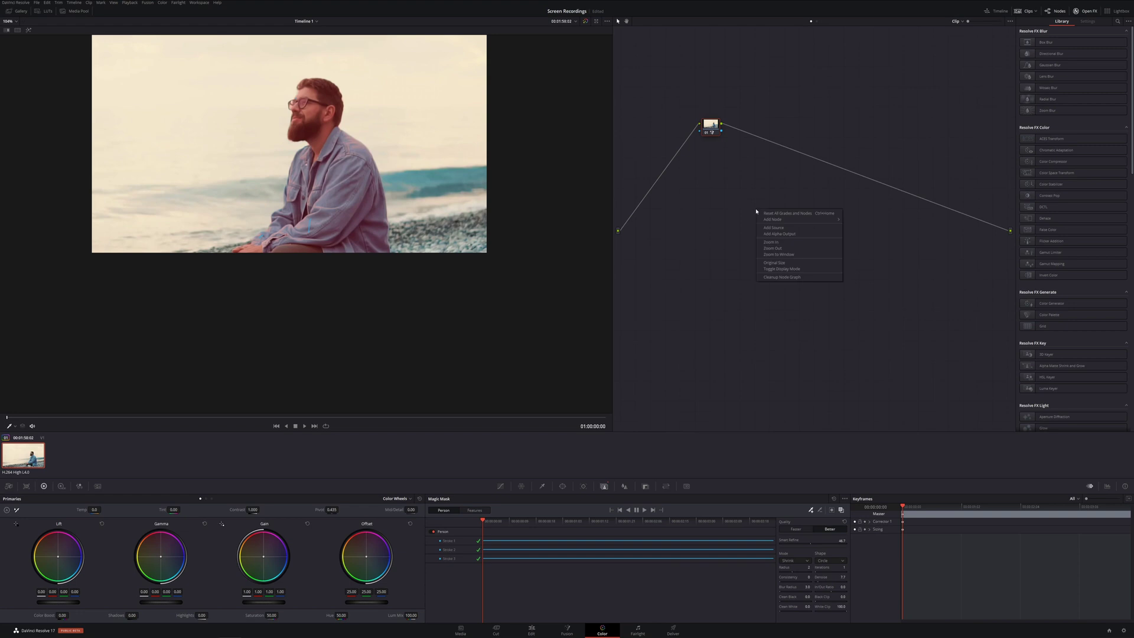
{"action": "left_click", "coordinate": [781, 234]}
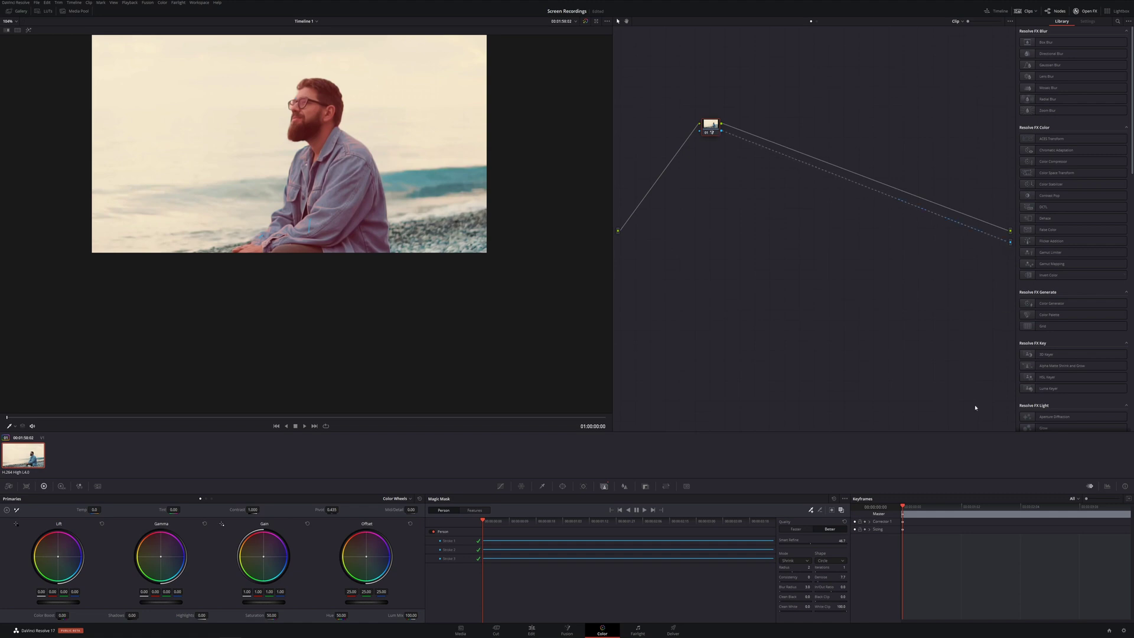
On the Edit page, move both clips up and stack the man's clip on Video 3 above the title on Video 2.
{"action": "left_click", "coordinate": [531, 629]}
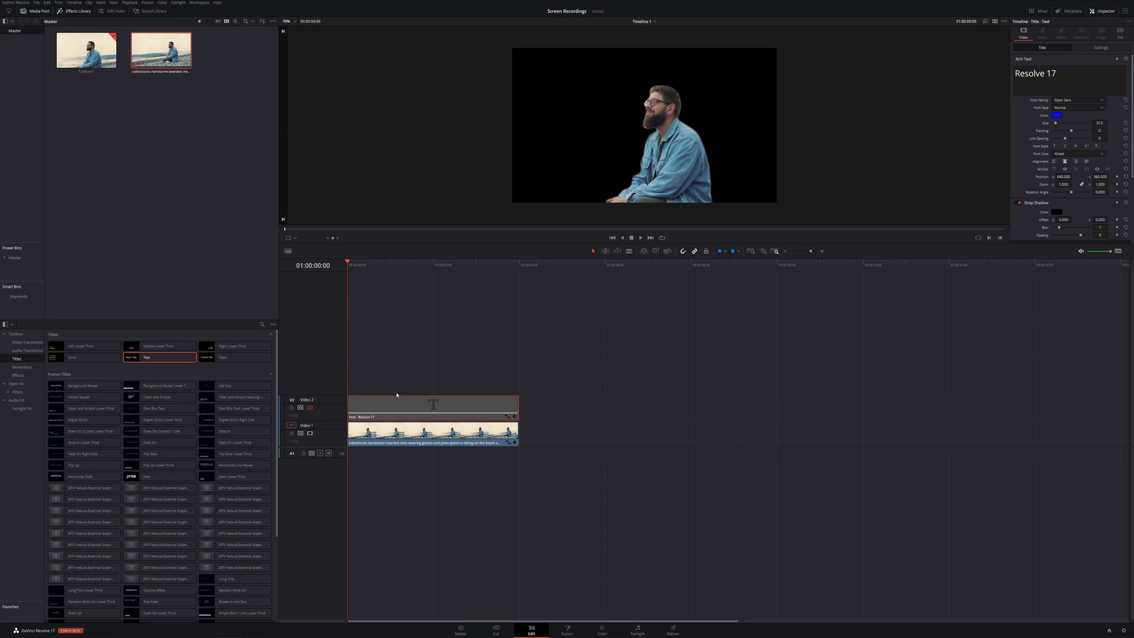
{"action": "left_click_drag", "start_coordinate": [400, 385], "coordinate": [427, 391]}
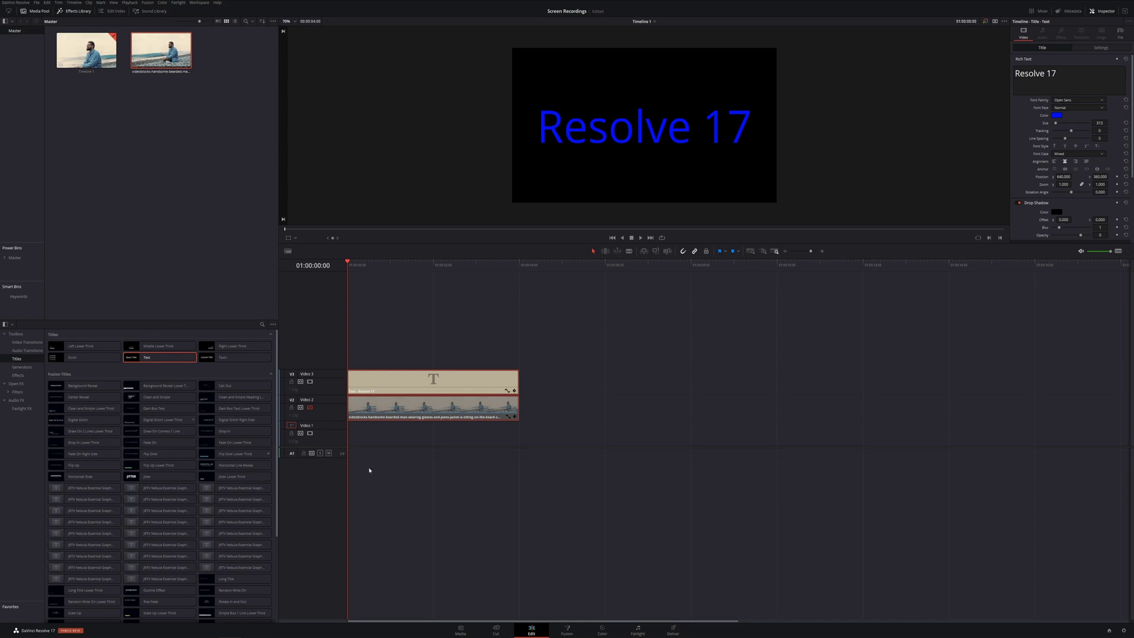
{"action": "left_click", "coordinate": [381, 433]}
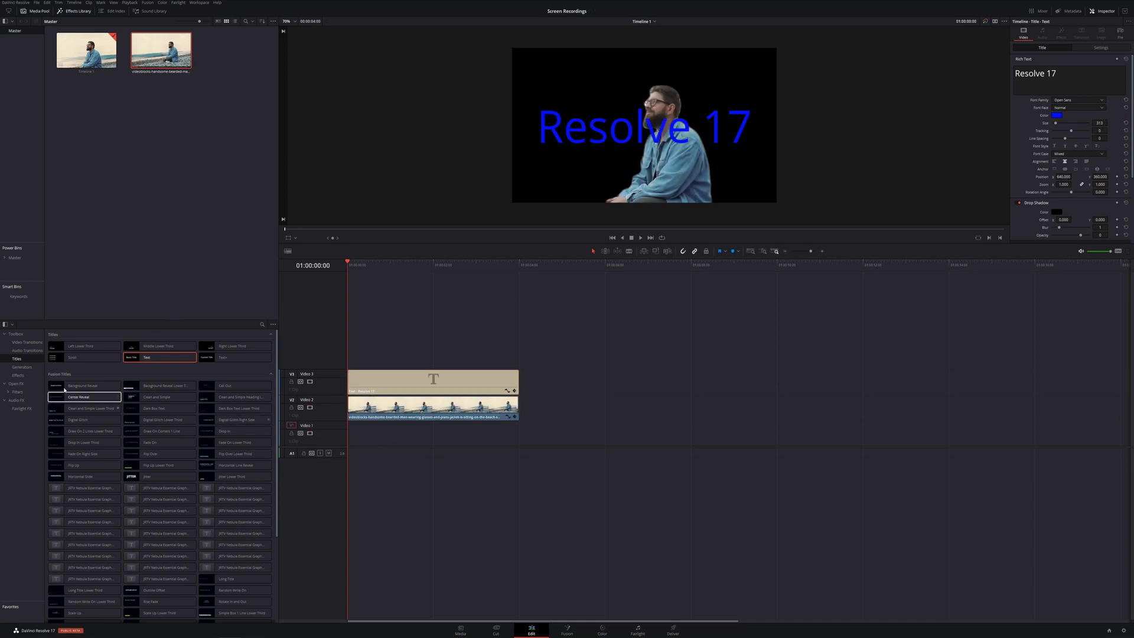
{"action": "left_click", "coordinate": [431, 375]}
{"action": "left_click_drag", "start_coordinate": [418, 421], "coordinate": [417, 420]}
{"action": "left_click_drag", "start_coordinate": [403, 378], "coordinate": [432, 400]}
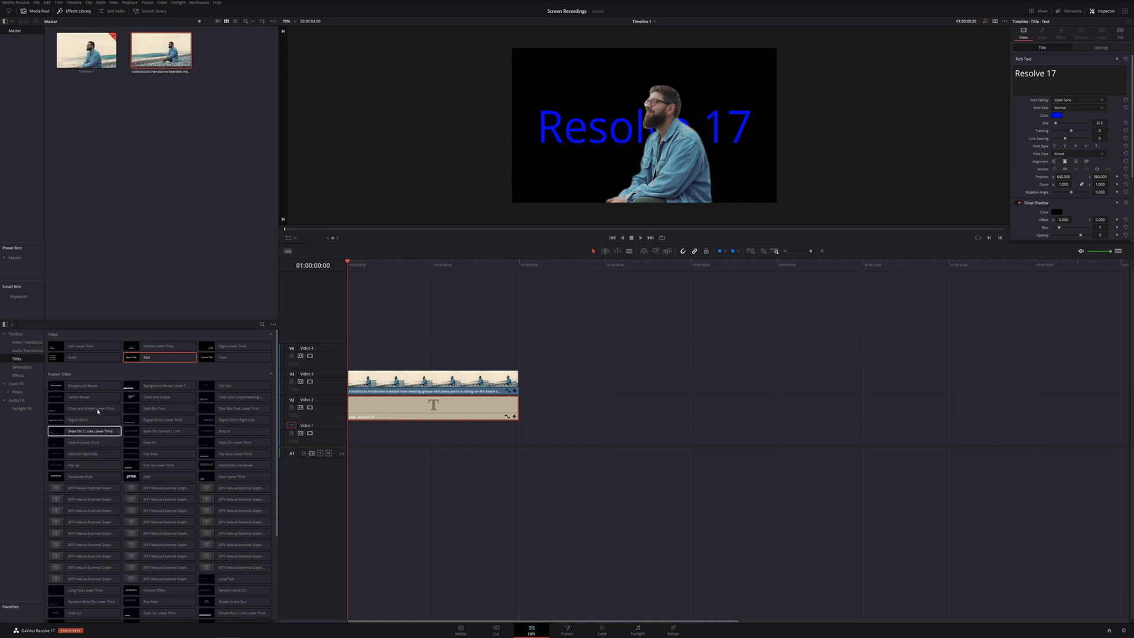
Add a Solid Color generator on Video 1, trimmed to match the clips above, and select it.
{"action": "left_click", "coordinate": [22, 368]}
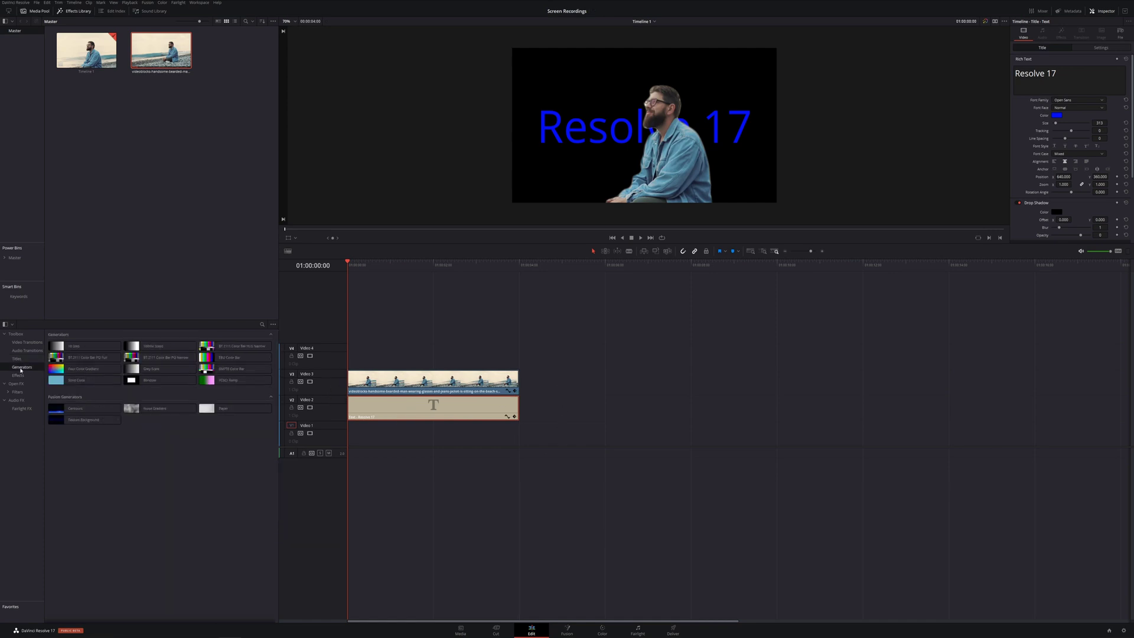
{"action": "left_click_drag", "start_coordinate": [56, 379], "coordinate": [348, 437]}
{"action": "left_click_drag", "start_coordinate": [557, 442], "coordinate": [512, 427]}
{"action": "left_click", "coordinate": [448, 434]}
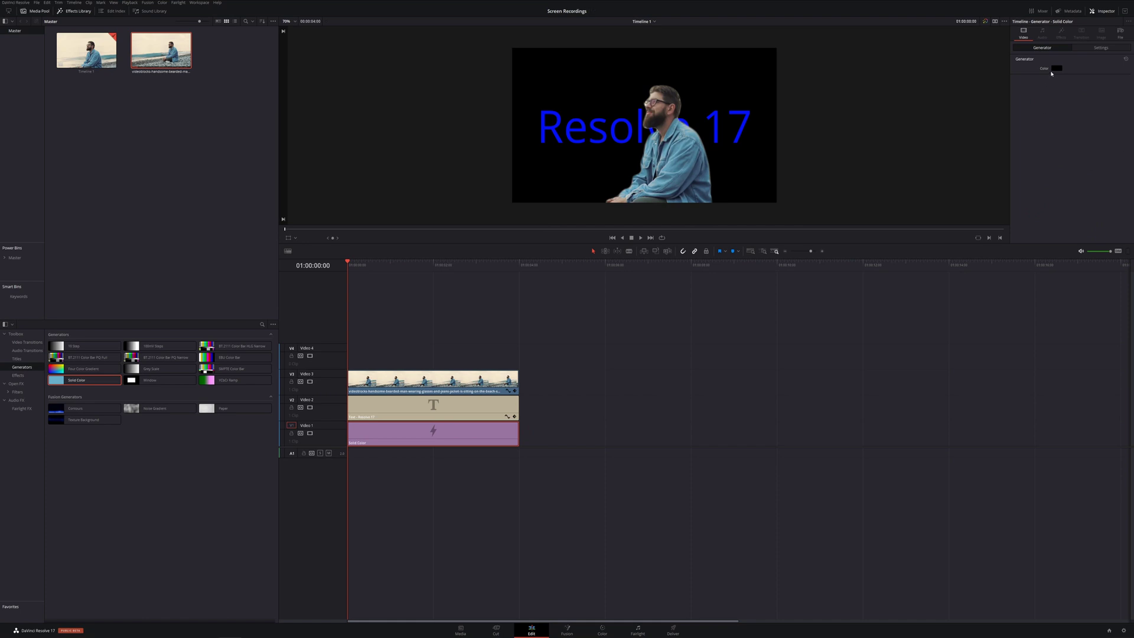
Play and scrub the composite to preview the man and title over the background.
{"action": "key", "text": "space"}
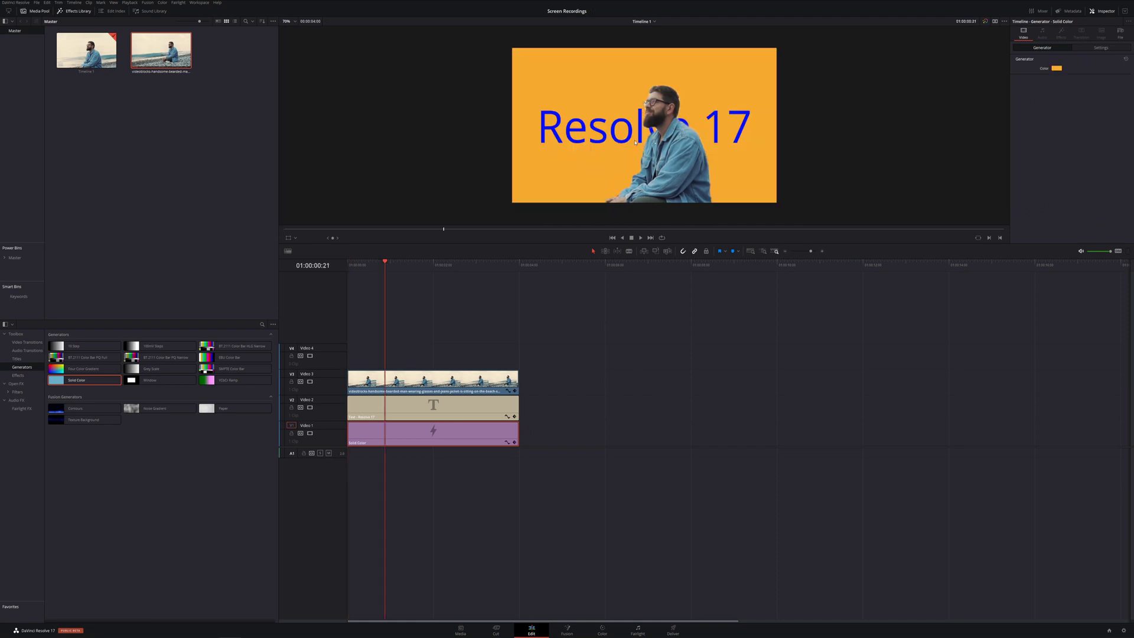
{"action": "left_click", "coordinate": [360, 264]}
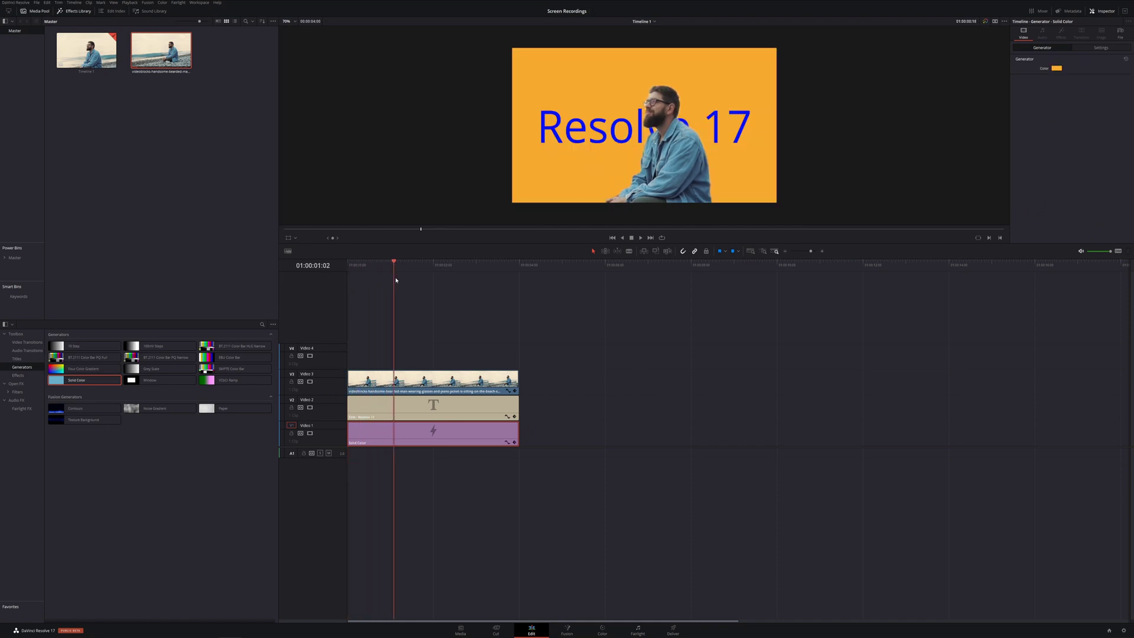
{"action": "left_click_drag", "start_coordinate": [364, 262], "coordinate": [347, 266]}
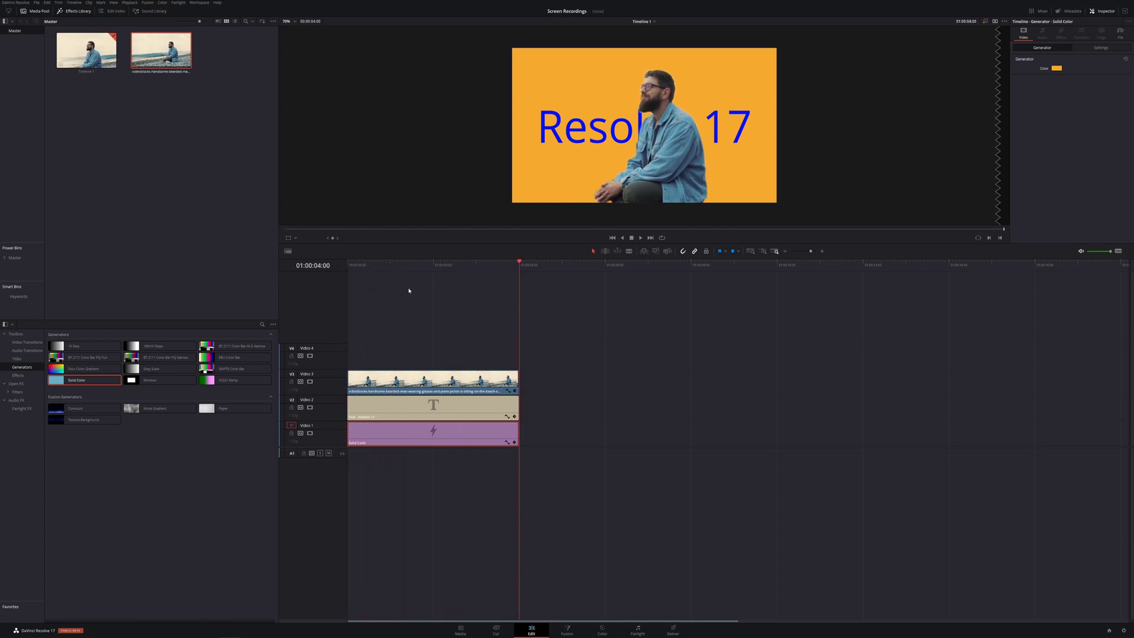
{"action": "left_click", "coordinate": [394, 264]}
{"action": "left_click", "coordinate": [370, 264]}
{"action": "scroll", "coordinate": [672, 78], "scroll_direction": "up", "scroll_amount": 5}
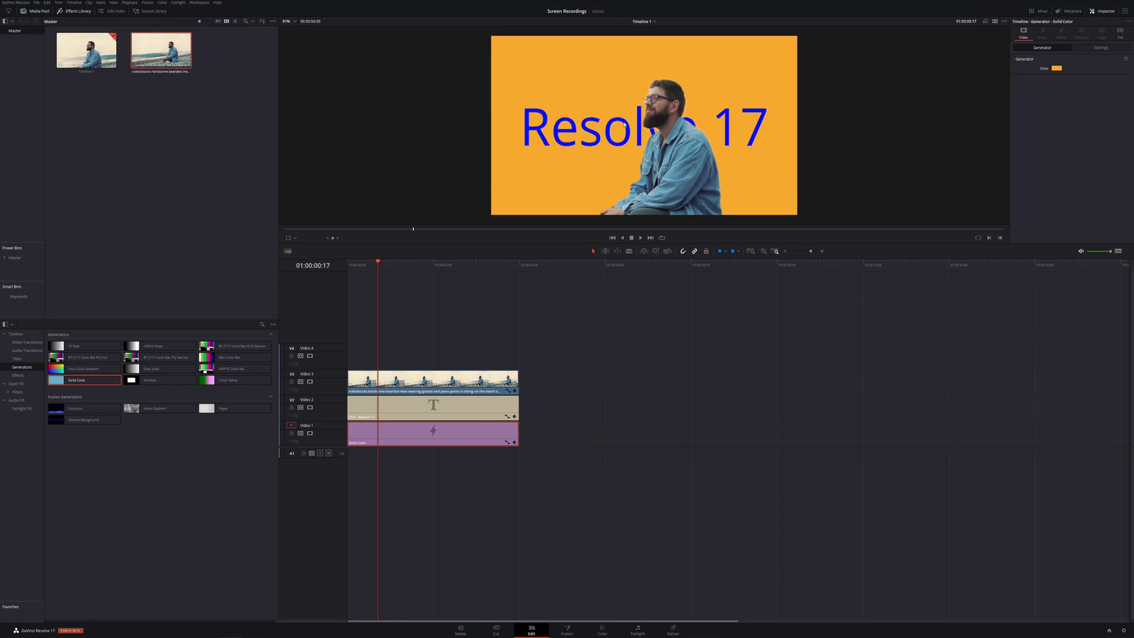
{"action": "scroll", "coordinate": [635, 102], "scroll_direction": "up", "scroll_amount": 3}
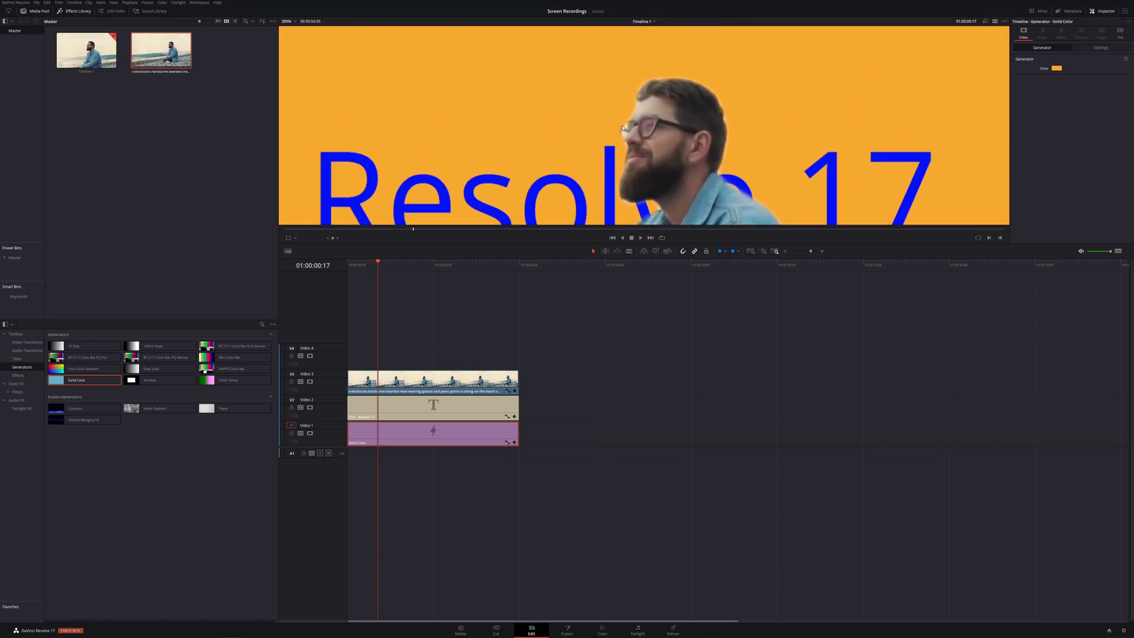
{"action": "scroll", "coordinate": [626, 113], "scroll_direction": "down", "scroll_amount": 5}
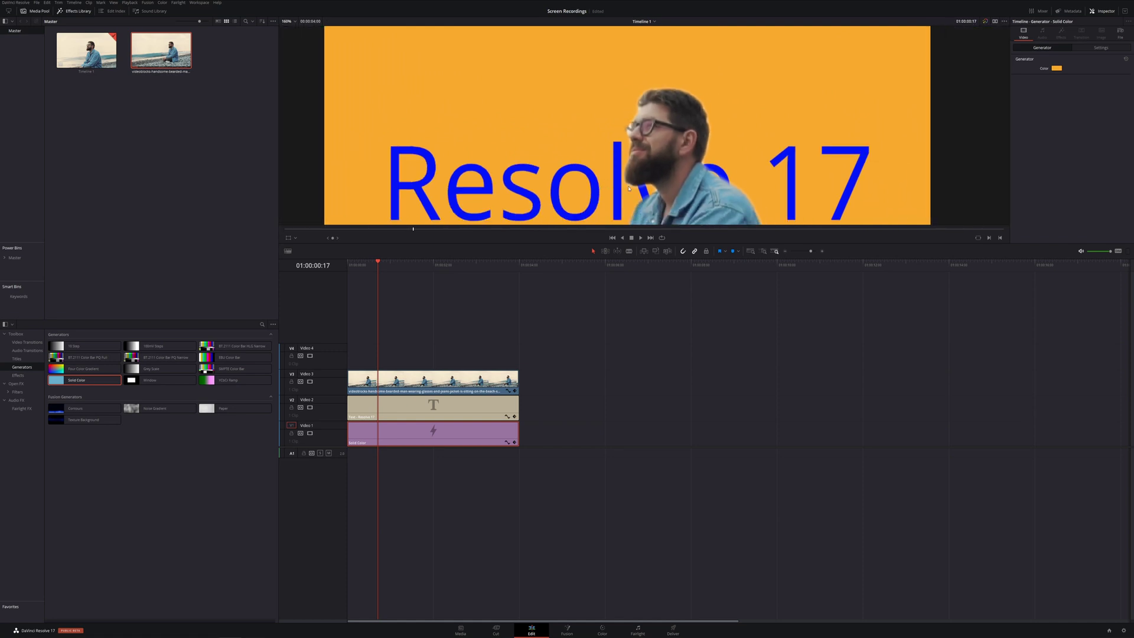
{"action": "left_click_drag", "start_coordinate": [600, 208], "coordinate": [583, 141]}
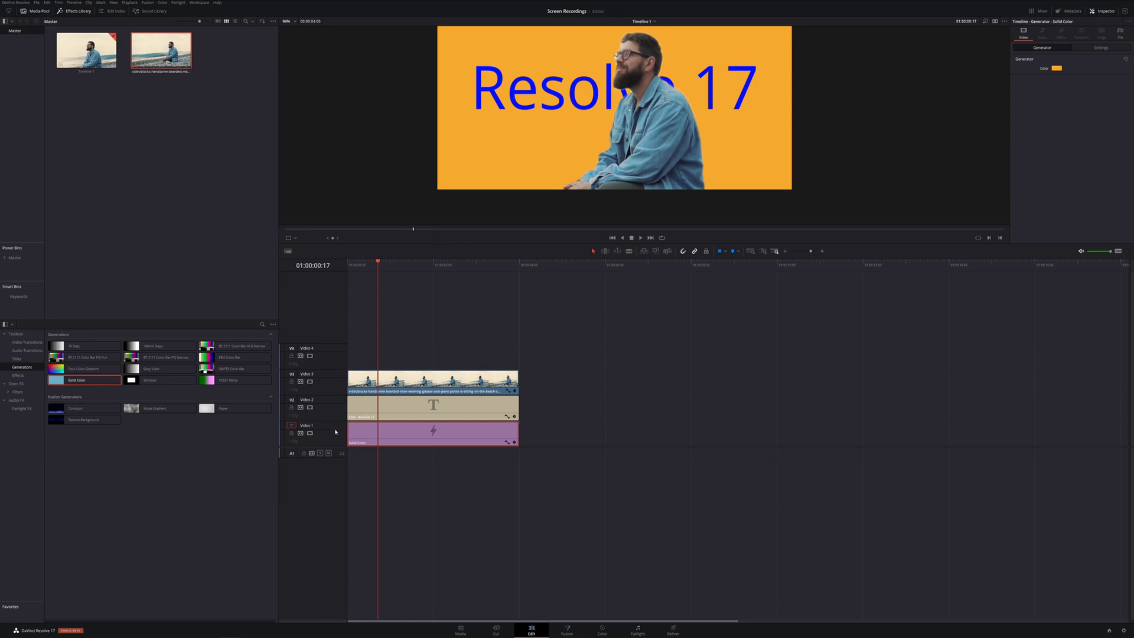
{"action": "key", "text": "Delete"}
Duplicate the beach clip from Video 3 onto Video 1 and disable tracks V2 and V3.
{"action": "left_click", "coordinate": [370, 389]}
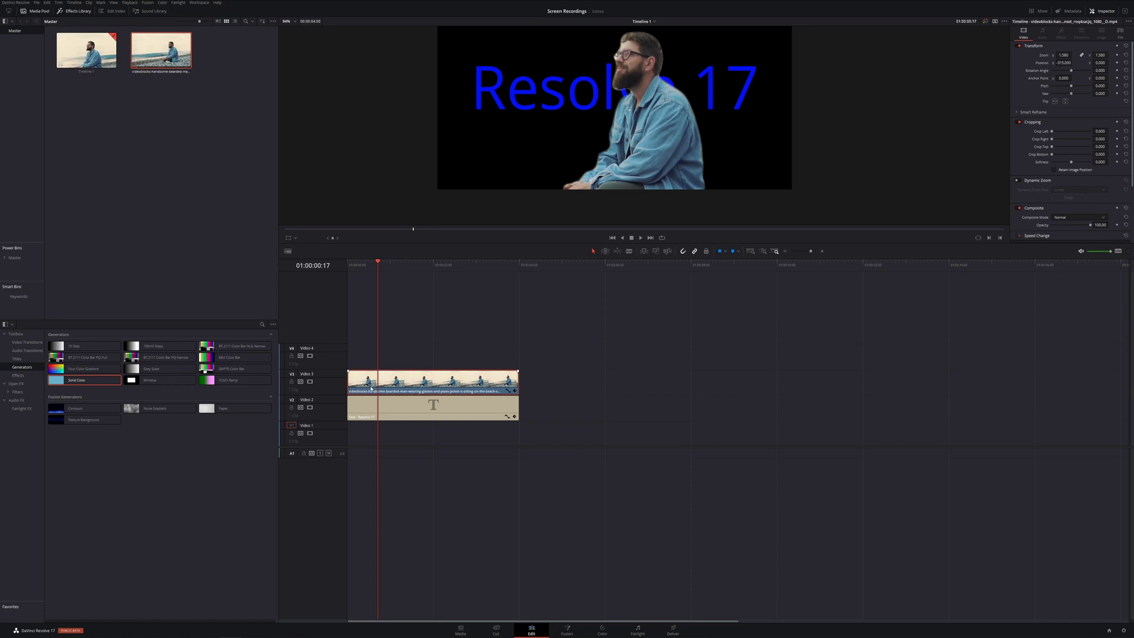
{"action": "left_click_drag", "start_coordinate": [370, 388], "coordinate": [362, 440]}
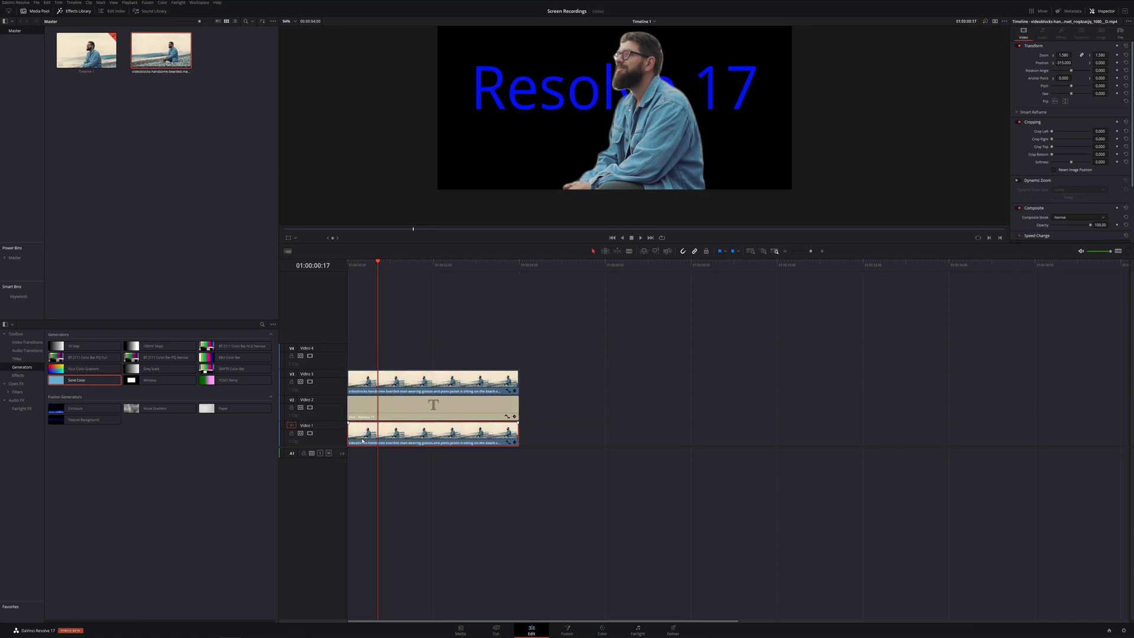
{"action": "left_click", "coordinate": [309, 407]}
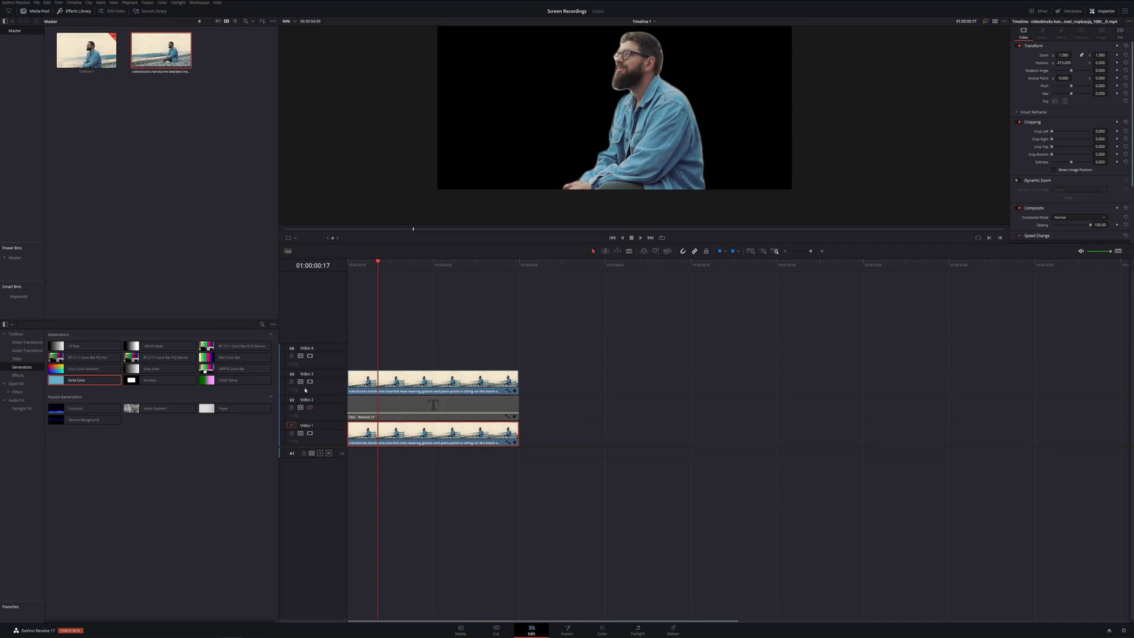
{"action": "left_click", "coordinate": [309, 382]}
On the Color page, reset the Magic Mask and the node grade on the Video 1 copy.
{"action": "left_click", "coordinate": [595, 633]}
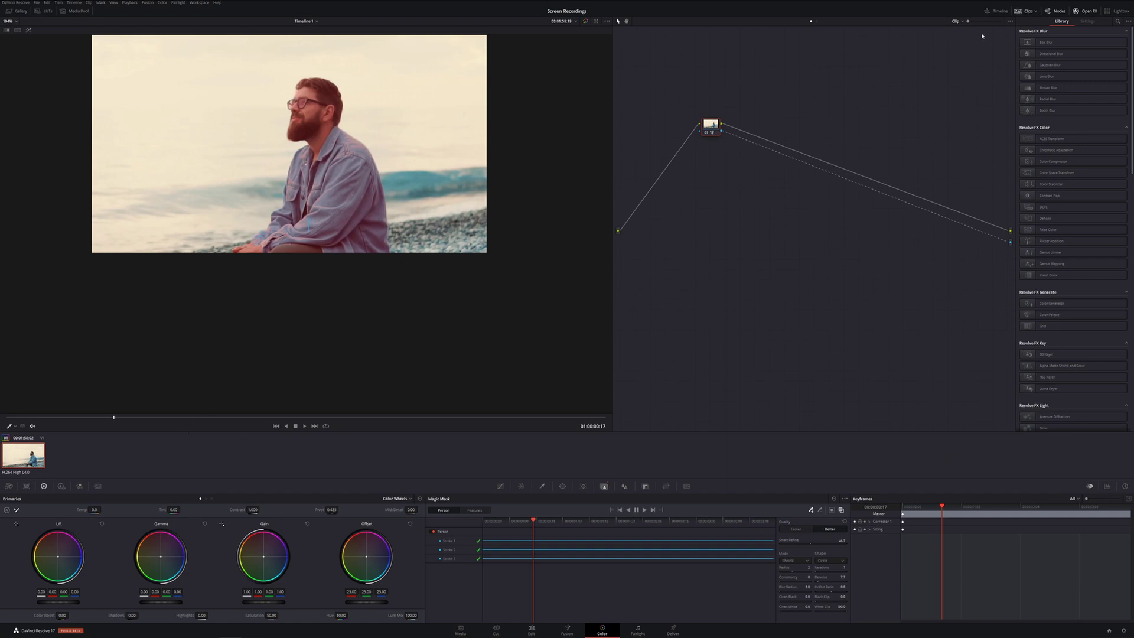
{"action": "left_click", "coordinate": [834, 499]}
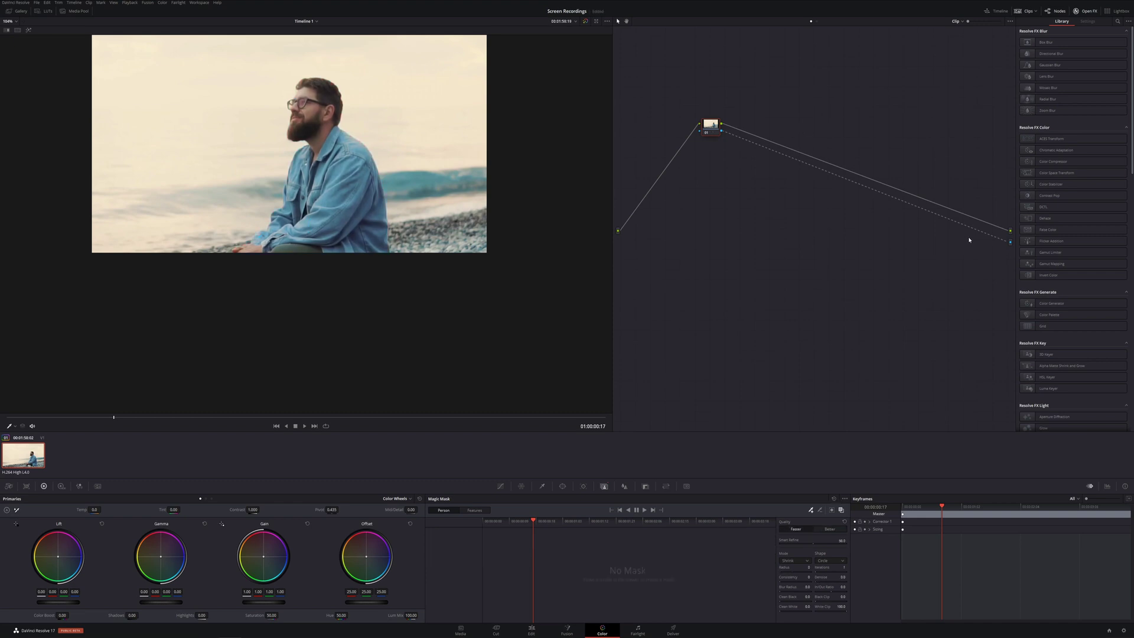
{"action": "left_click_drag", "start_coordinate": [973, 230], "coordinate": [935, 255]}
{"action": "right_click", "coordinate": [689, 179]}
{"action": "left_click", "coordinate": [712, 190]}
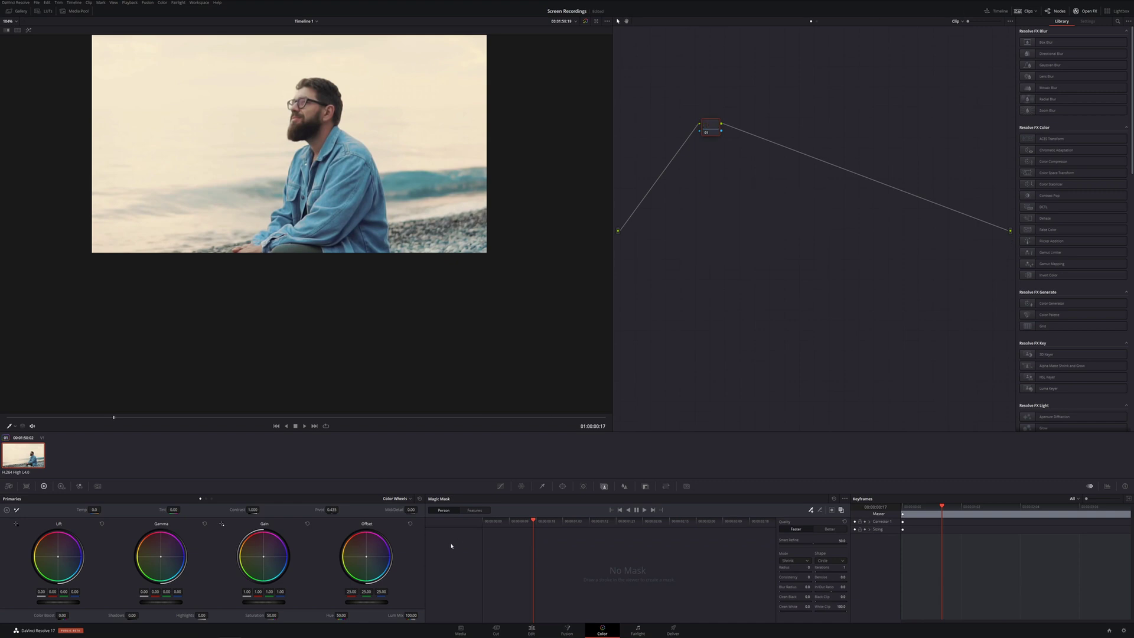
{"action": "left_click", "coordinate": [531, 629]}
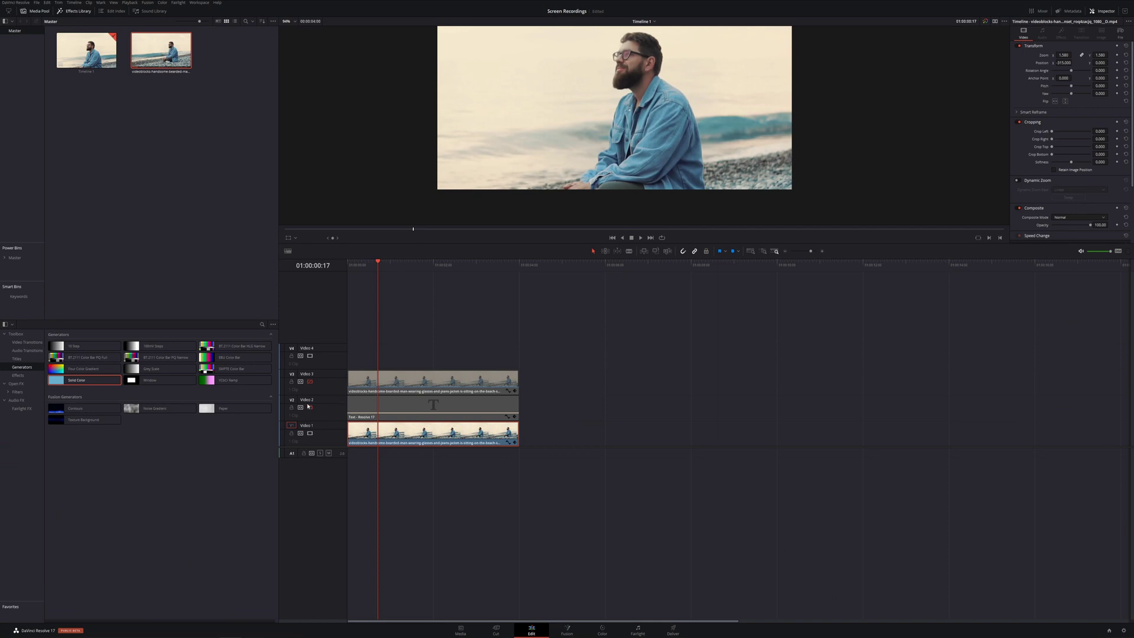
Turn the V2 and V3 tracks back on and save the project with Ctrl+S.
{"action": "left_click", "coordinate": [310, 381]}
{"action": "left_click", "coordinate": [309, 407]}
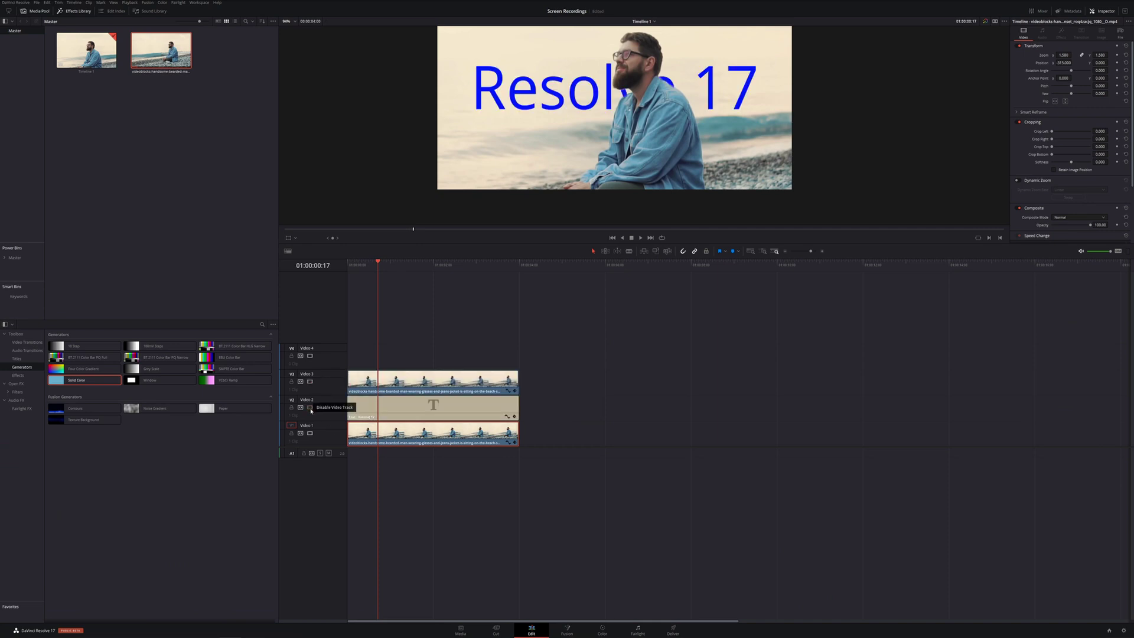
{"action": "key", "text": "ctrl+s"}
Play and scrub the timeline from the start to check the title-behind-man composite.
{"action": "key", "text": "Home"}
{"action": "left_click", "coordinate": [641, 238]}
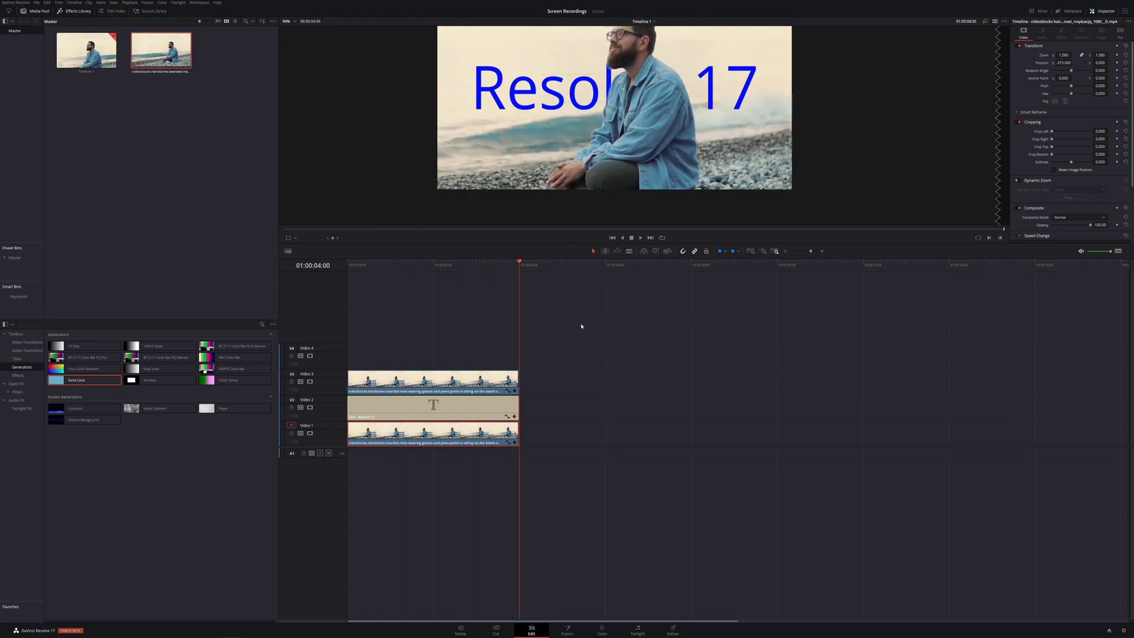
{"action": "scroll", "coordinate": [572, 222], "scroll_direction": "down", "scroll_amount": 4}
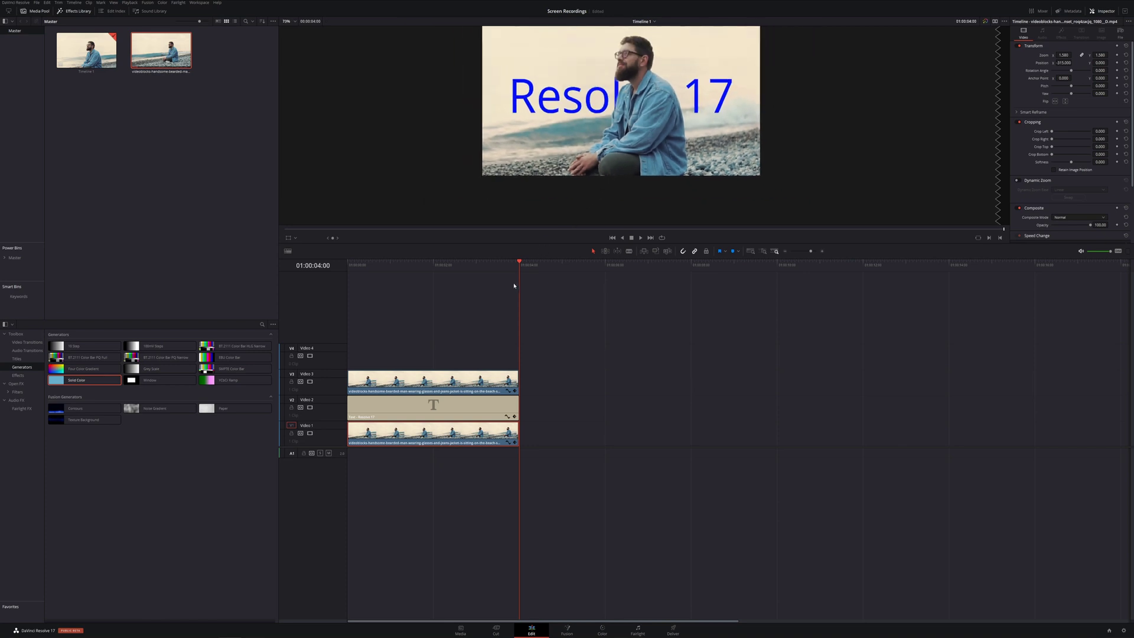
{"action": "left_click_drag", "start_coordinate": [514, 284], "coordinate": [489, 283]}
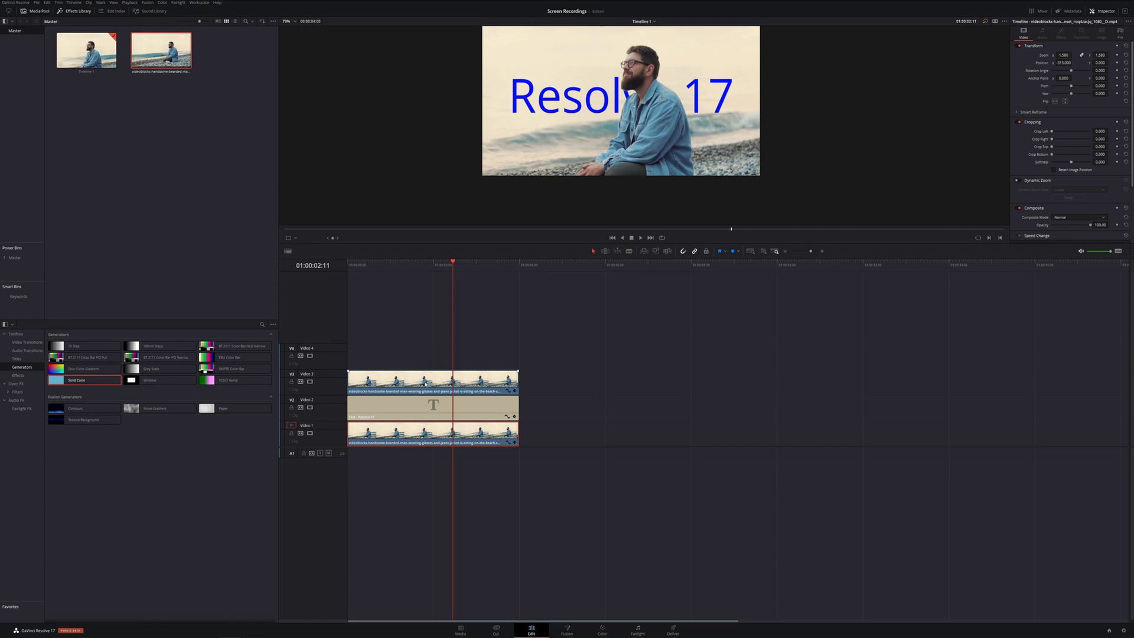
{"action": "scroll", "coordinate": [631, 168], "scroll_direction": "up", "scroll_amount": 2}
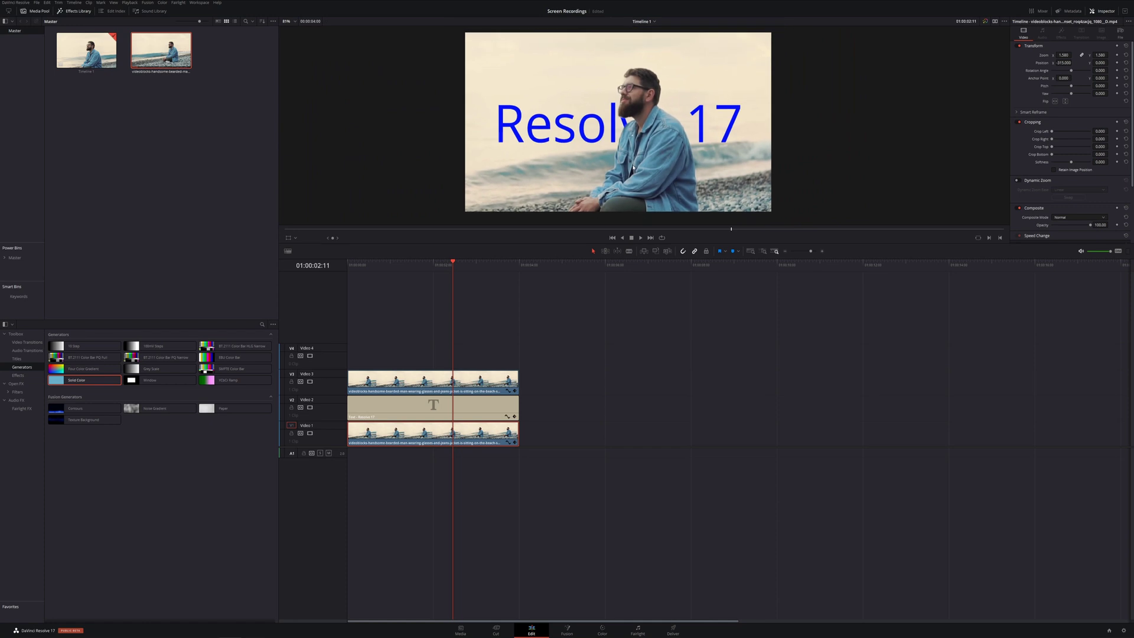
Compare clips 01 and 02 on the Color page, then return to the Edit timeline.
{"action": "left_click", "coordinate": [612, 634]}
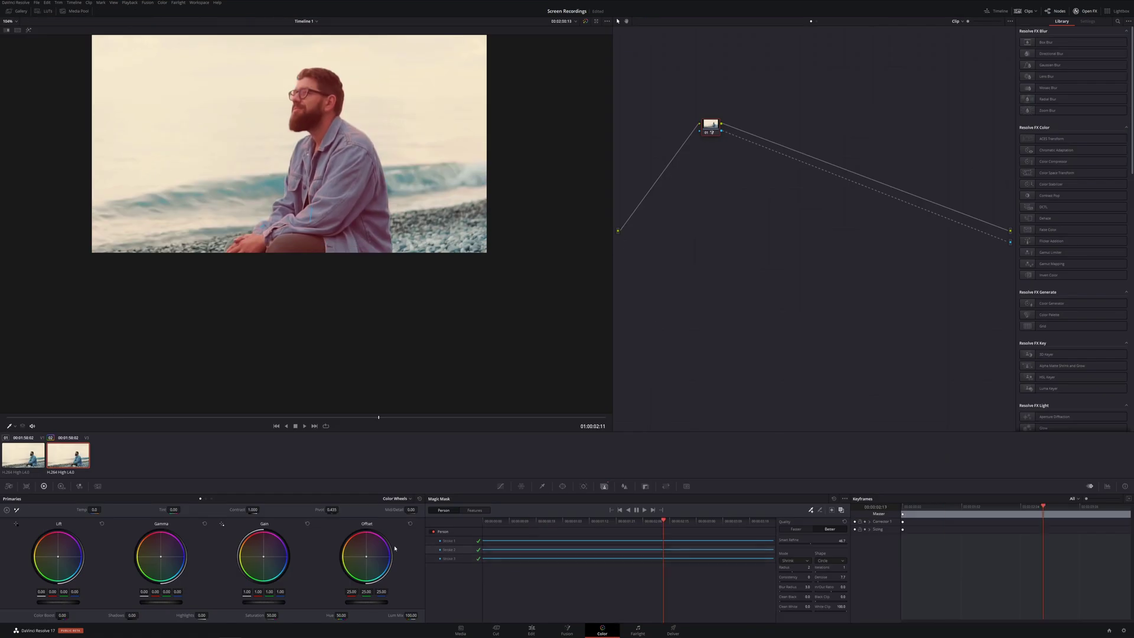
{"action": "left_click", "coordinate": [24, 455]}
{"action": "left_click", "coordinate": [55, 462]}
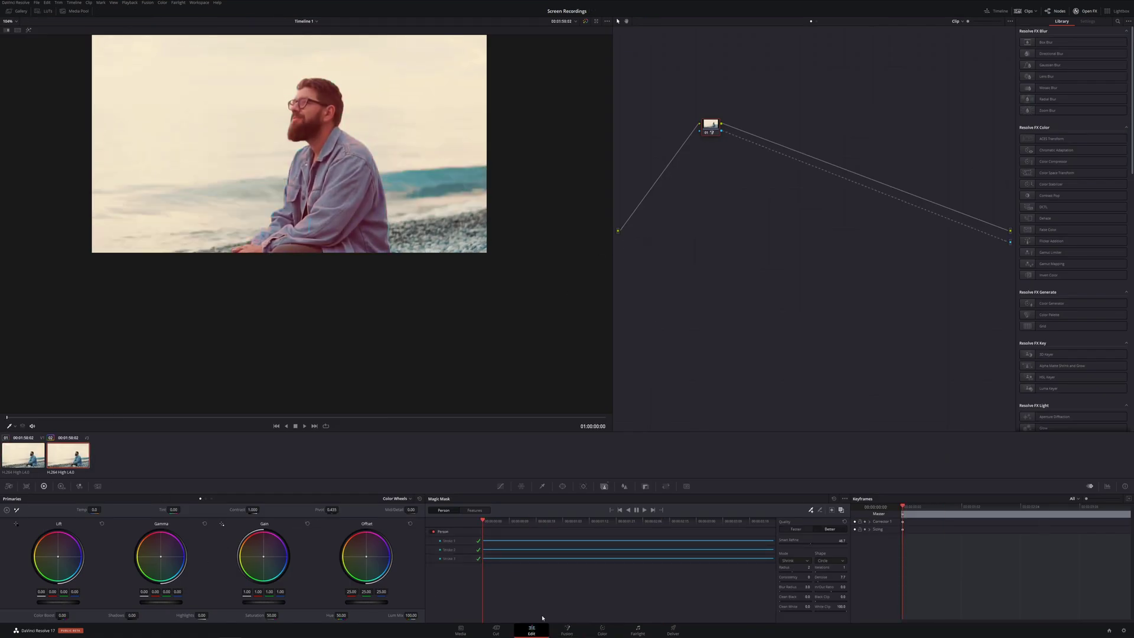
{"action": "left_click", "coordinate": [532, 630]}
Turn the masked Video 3 clip into Compound Clip 1 via New Compound Clip.
{"action": "left_click", "coordinate": [463, 381]}
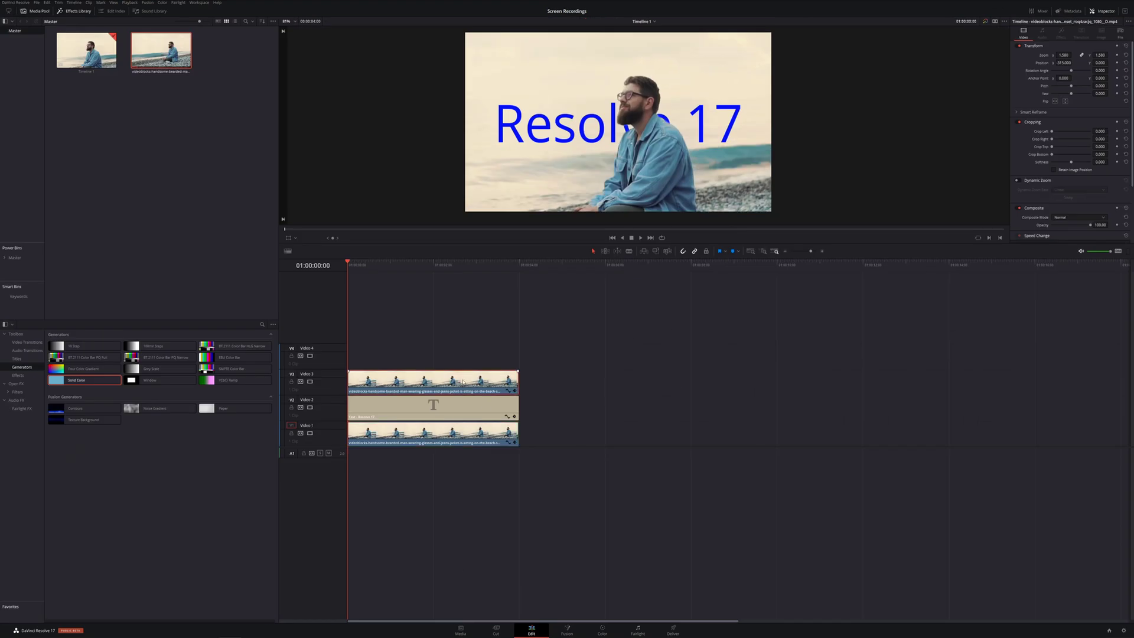
{"action": "right_click", "coordinate": [463, 382]}
{"action": "left_click", "coordinate": [477, 386]}
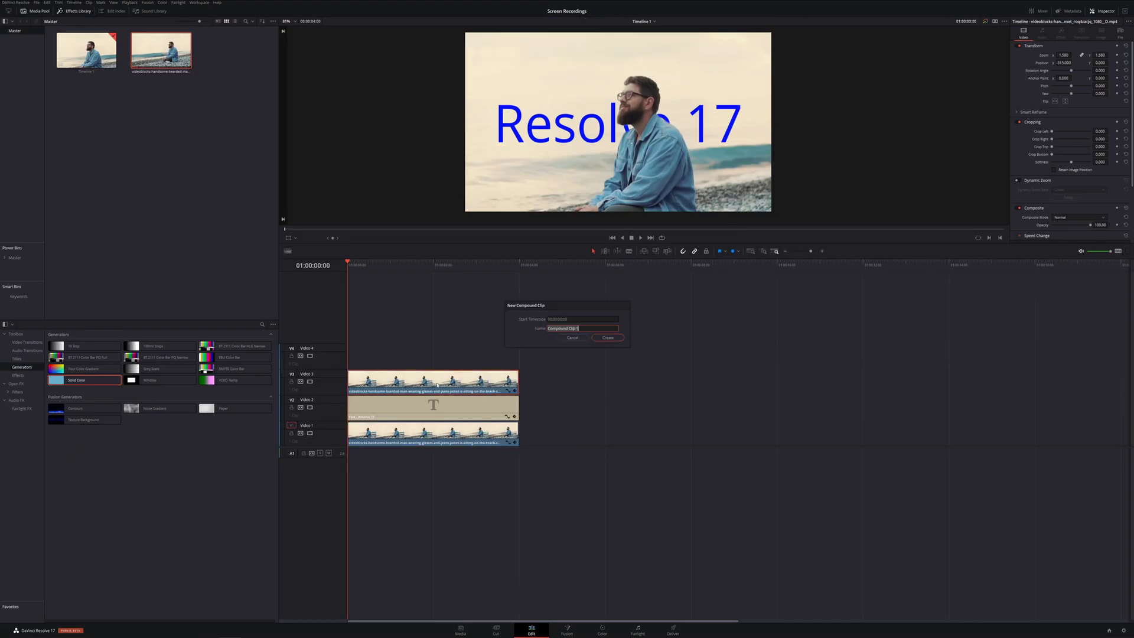
{"action": "left_click", "coordinate": [597, 339]}
{"action": "left_click", "coordinate": [602, 630]}
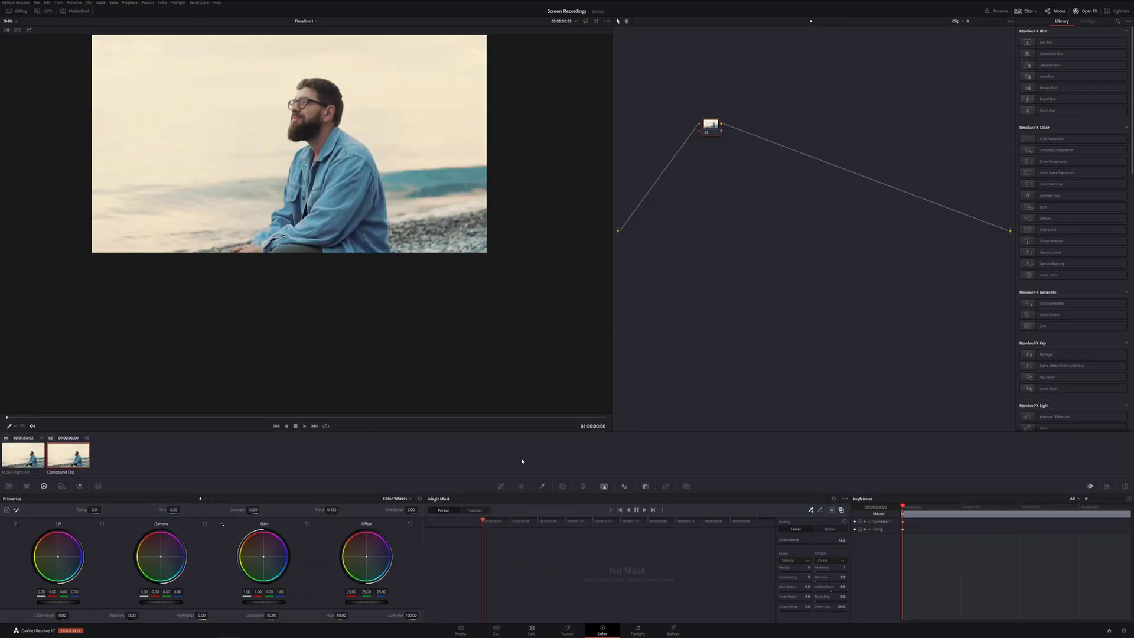
Set Compound Clip 1's lift to -0.09 and gain to 1.12, nudge gamma up, and reduce clip 01's gamma blue.
{"action": "left_click", "coordinate": [501, 486]}
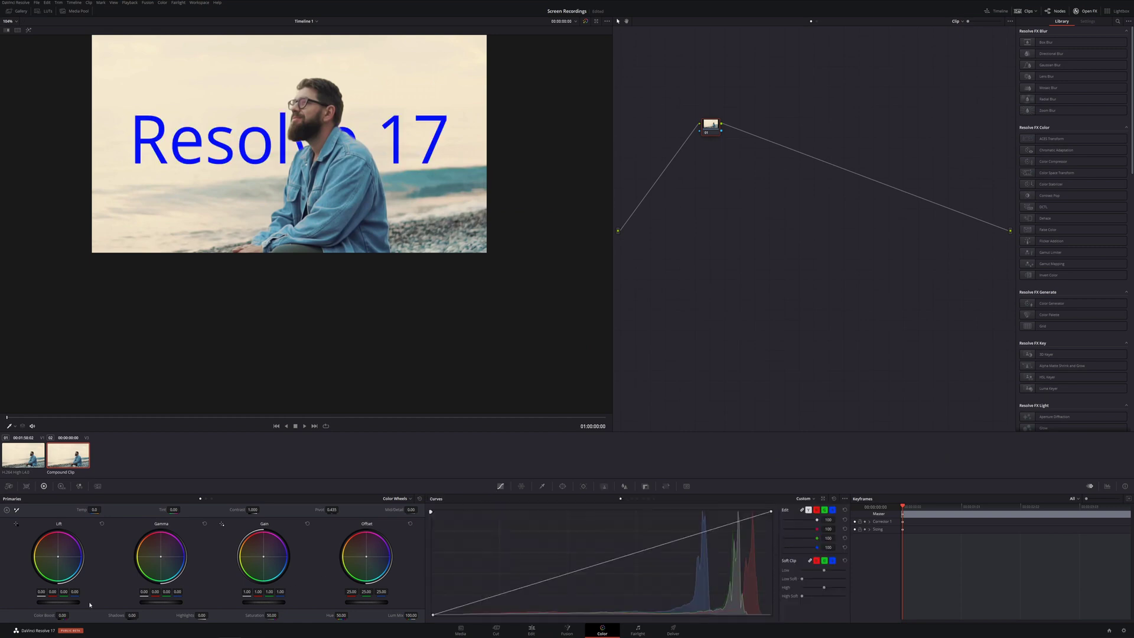
{"action": "left_click_drag", "start_coordinate": [74, 602], "coordinate": [61, 602]}
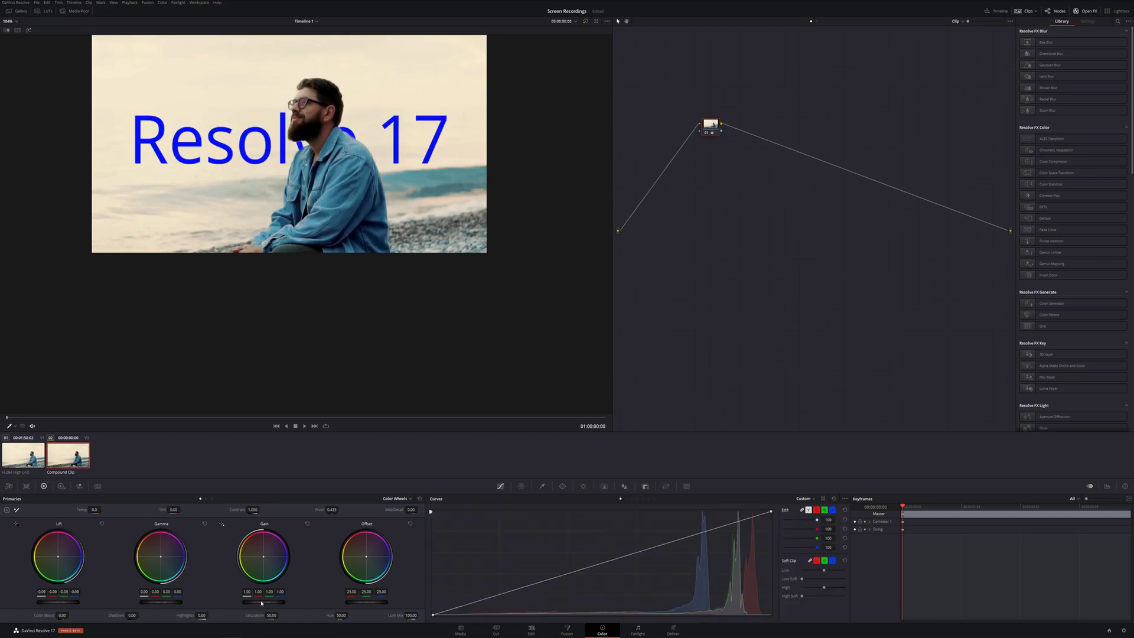
{"action": "left_click_drag", "start_coordinate": [254, 602], "coordinate": [273, 602]}
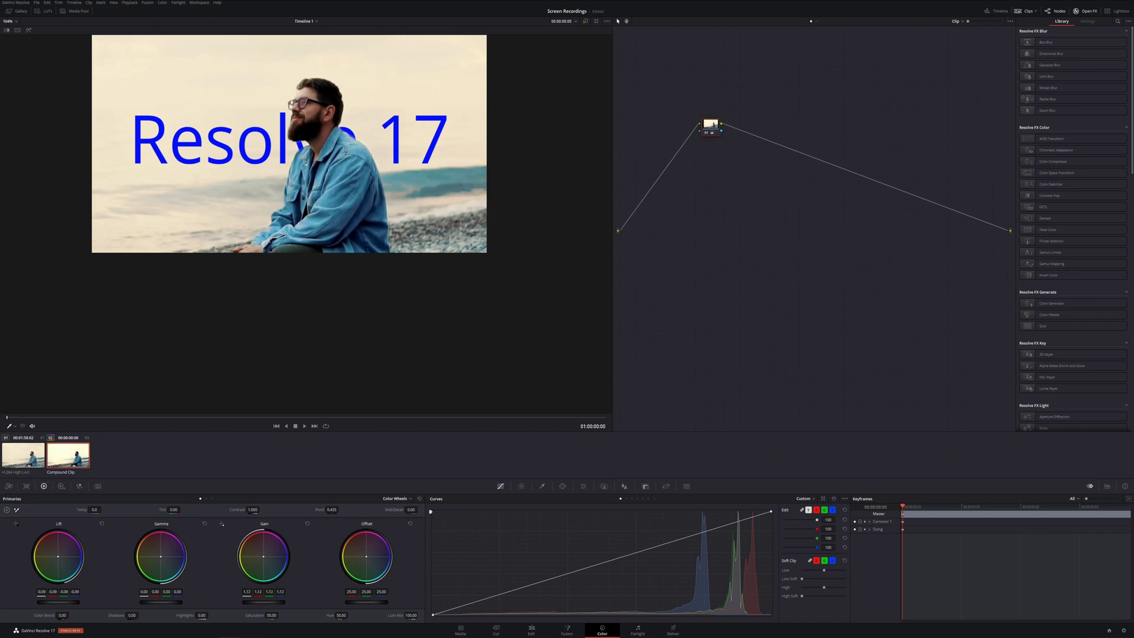
{"action": "left_click_drag", "start_coordinate": [160, 602], "coordinate": [164, 602]}
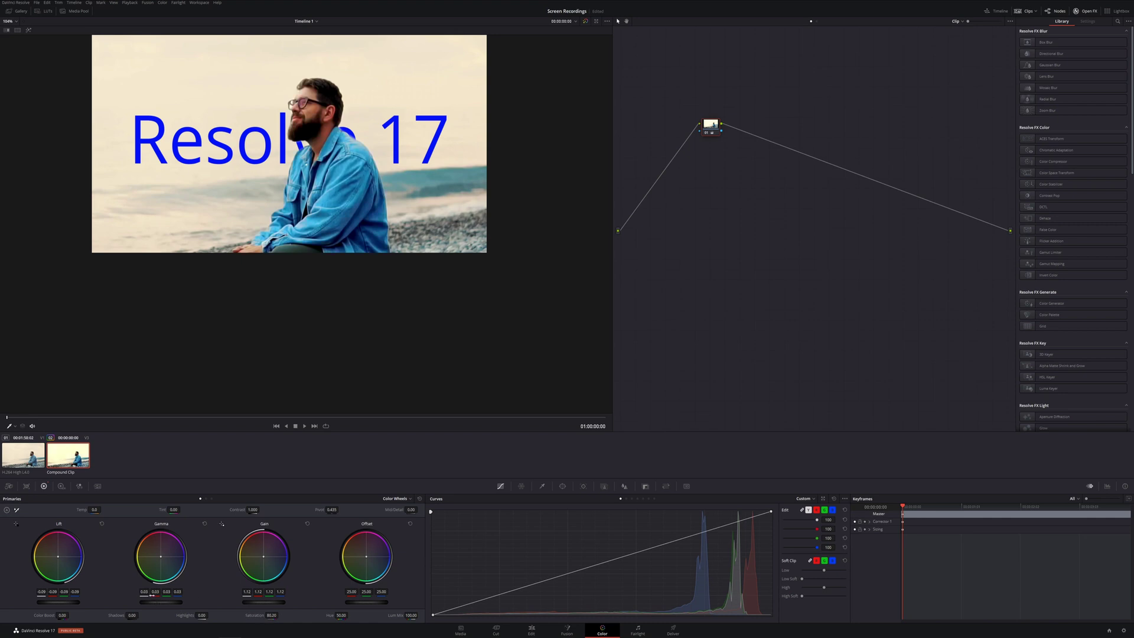
{"action": "left_click", "coordinate": [17, 454]}
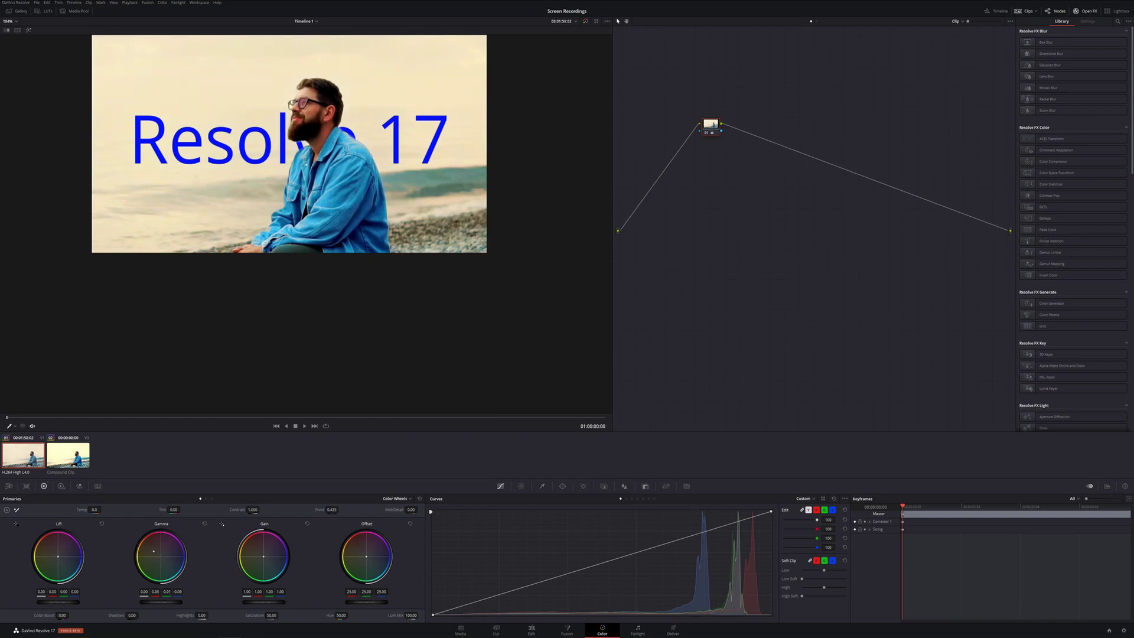
{"action": "left_click_drag", "start_coordinate": [152, 550], "coordinate": [153, 553]}
{"action": "left_click", "coordinate": [531, 630]}
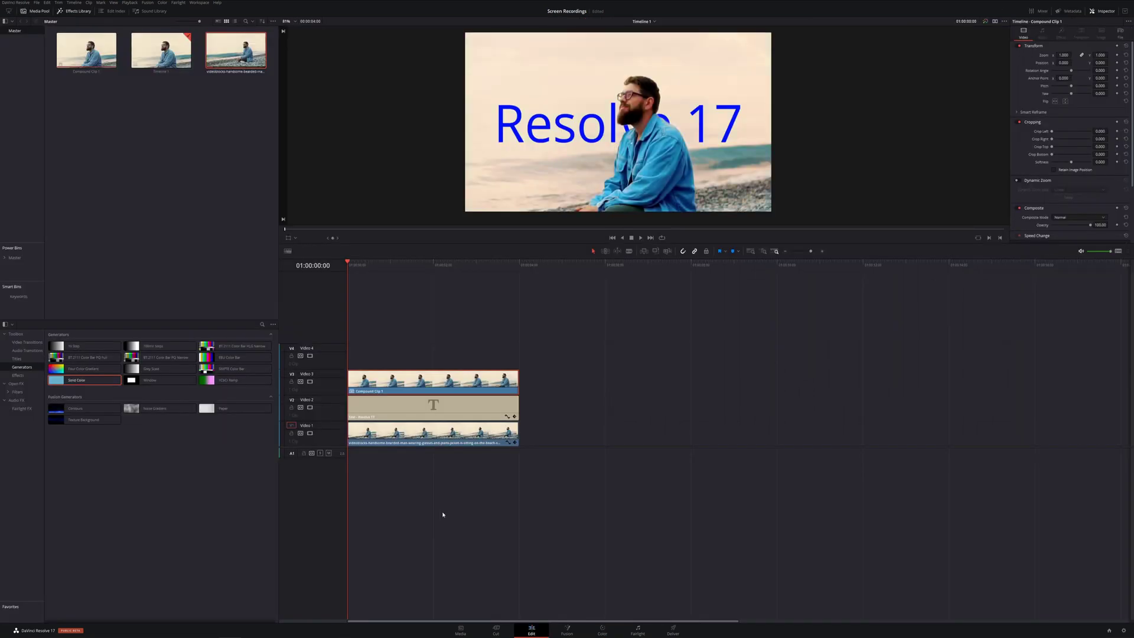